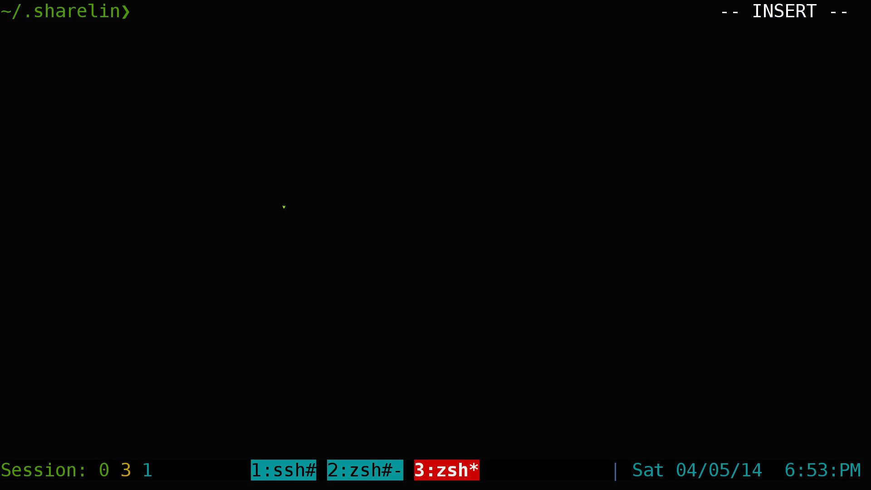
Run 'sharelin -c' and accept the default user name, listen port 6349 and firewall detection.
text(sharelin -c)
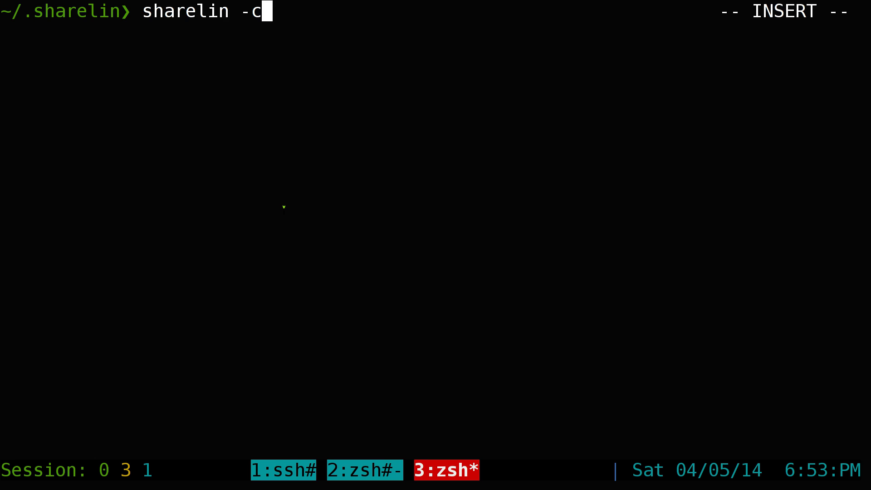
key(Return)
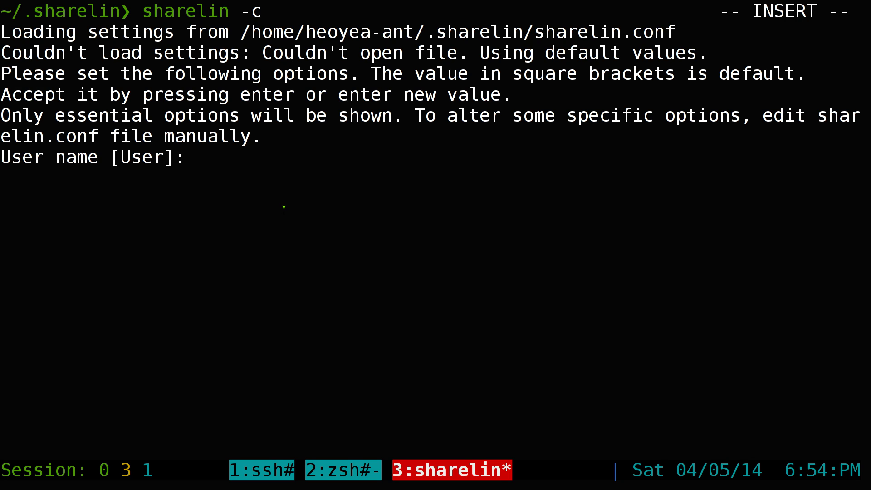
key(Return)
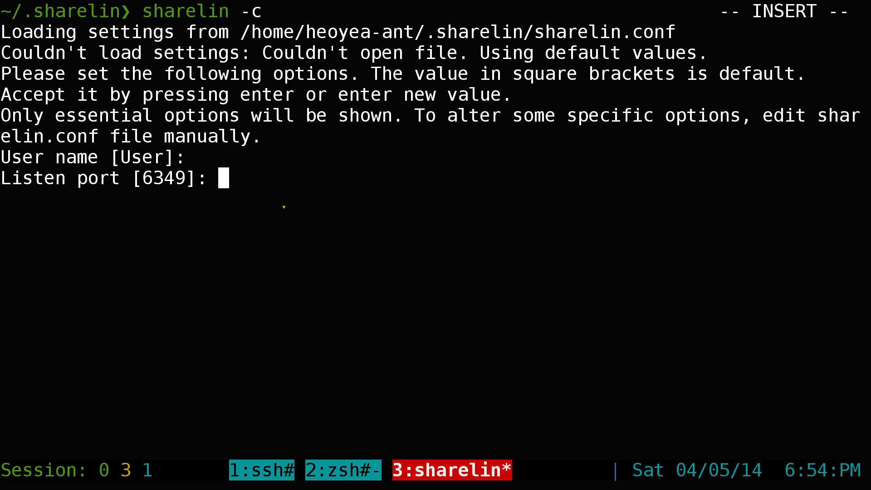
key(Return)
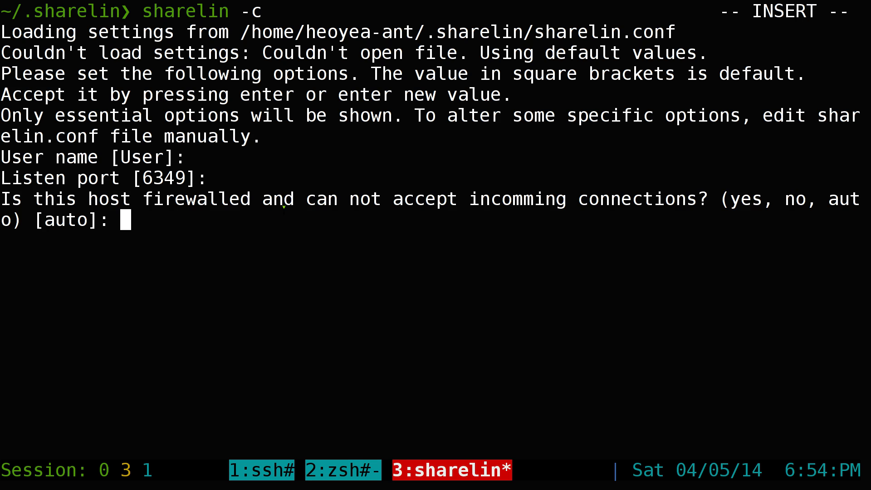
key(Return)
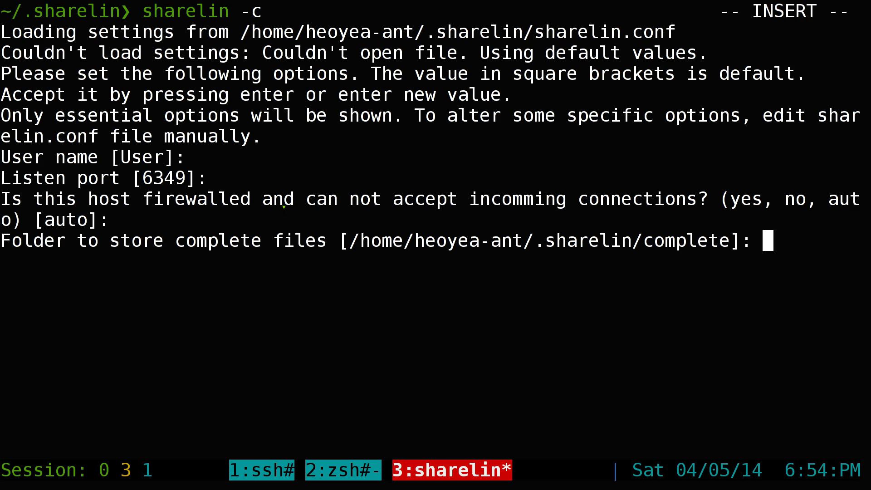
Keep the default complete and incomplete folders and leave the shared folders list empty.
key(Return)
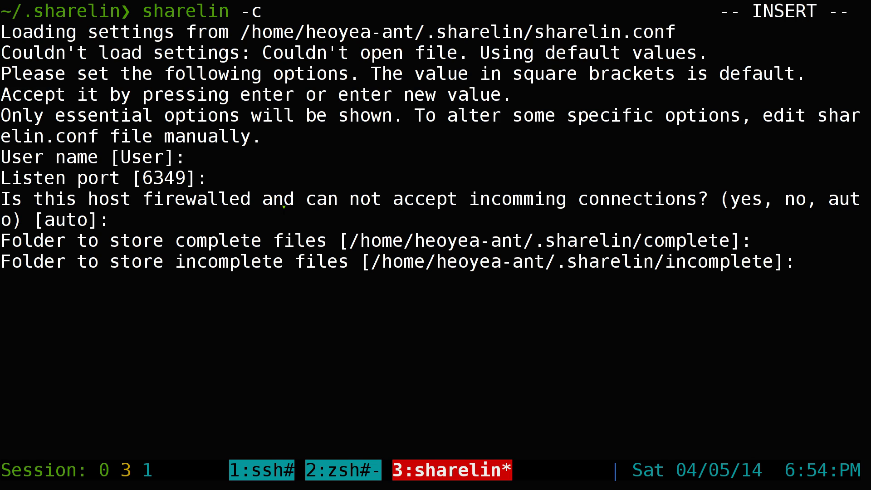
key(Return)
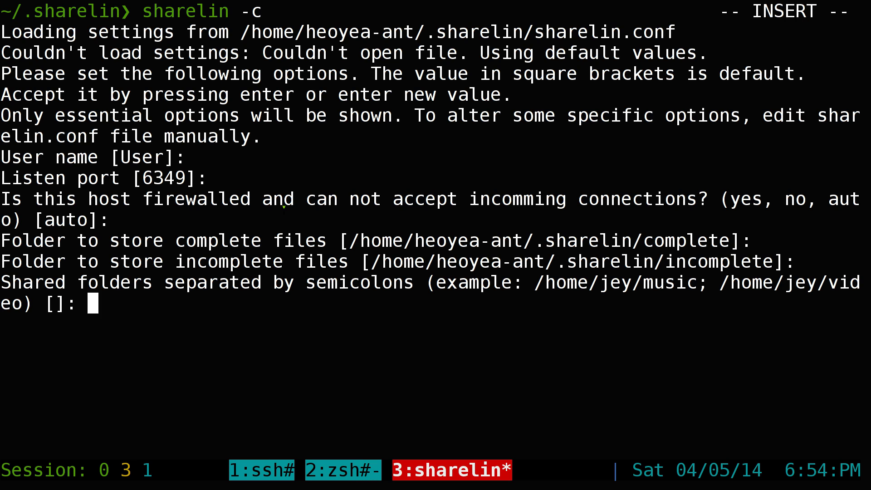
text(~)
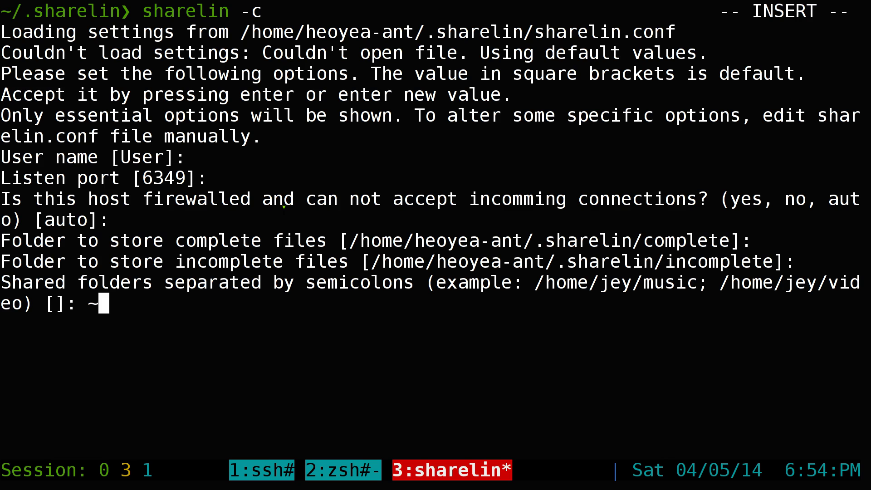
text(/Videos)
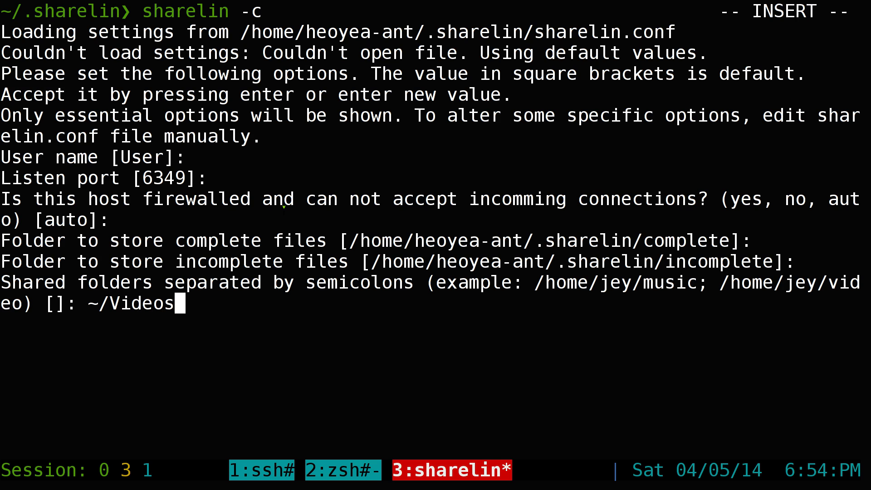
text(; )
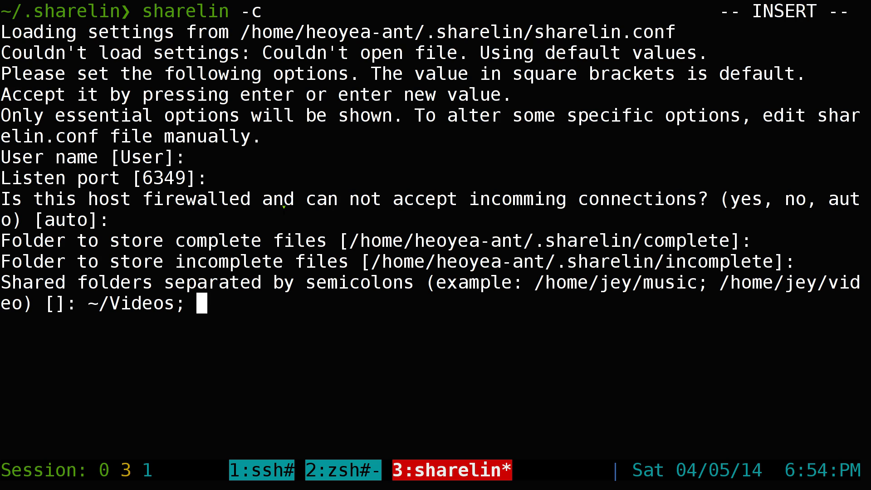
text(~/Musice)
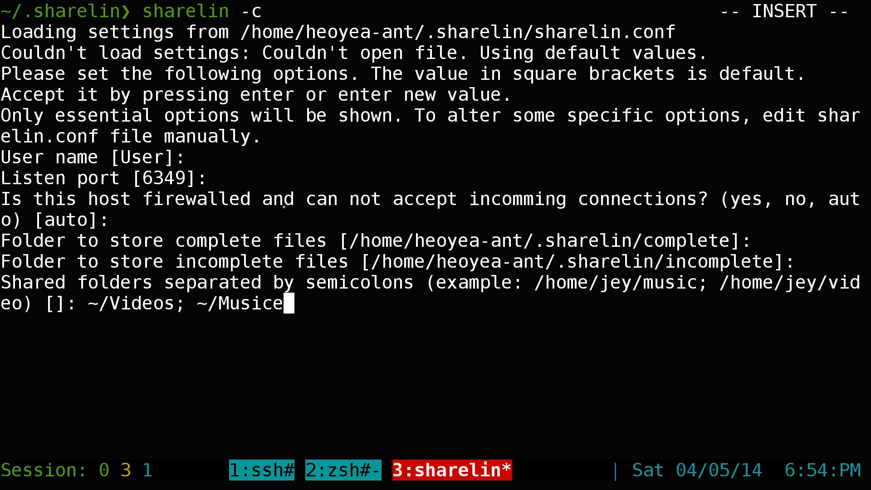
key(BackSpace)
key(BackSpace)
key(BackSpace)
key(BackSpace)
key(BackSpace)
key(BackSpace)
key(BackSpace)
key(BackSpace)
key(BackSpace)
key(BackSpace)
key(BackSpace)
key(BackSpace)
key(BackSpace)
key(BackSpace)
key(BackSpace)
key(BackSpace)
key(BackSpace)
key(BackSpace)
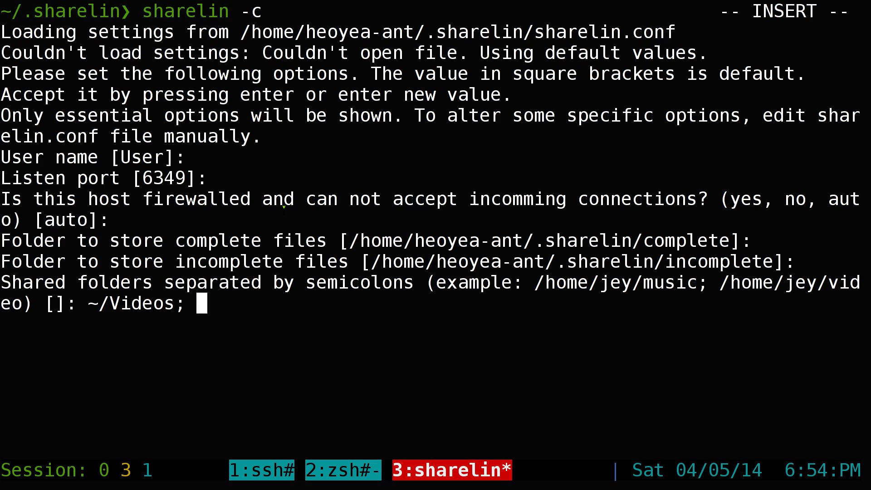
key(Return)
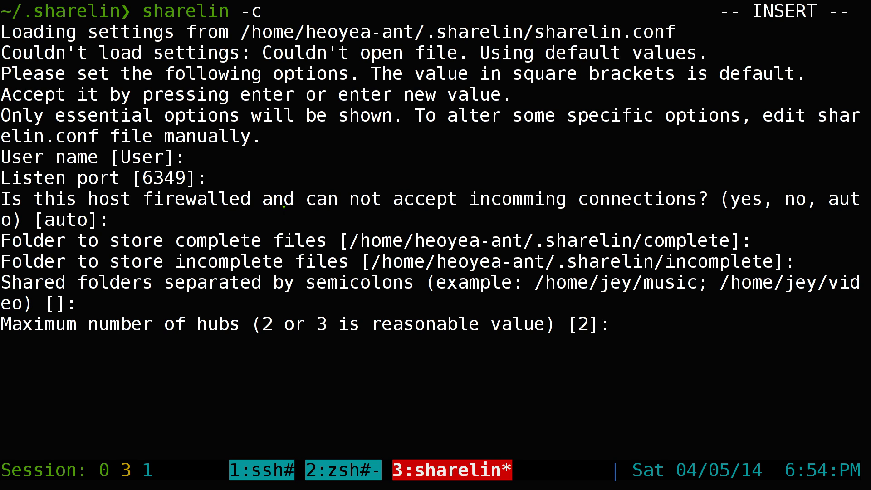
Set 10 maximum hubs and 1024 KB/s download rate, keeping upload 32 and 50 downloads/connections.
text(10)
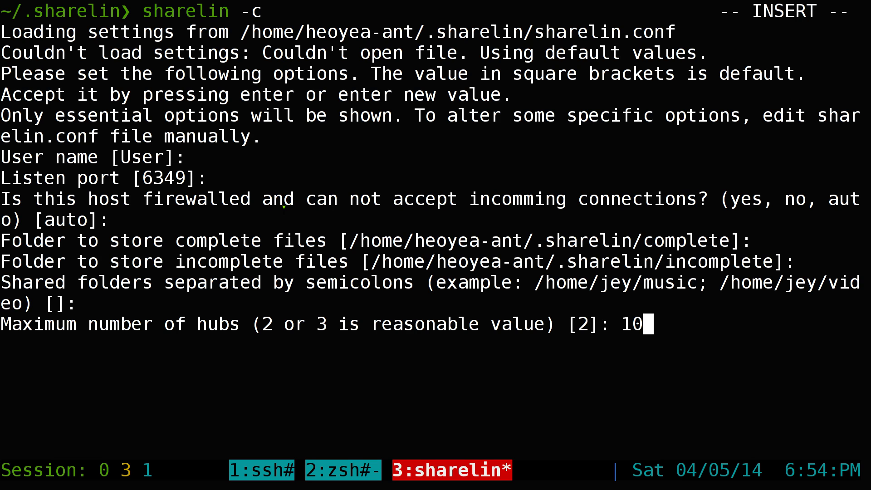
key(Return)
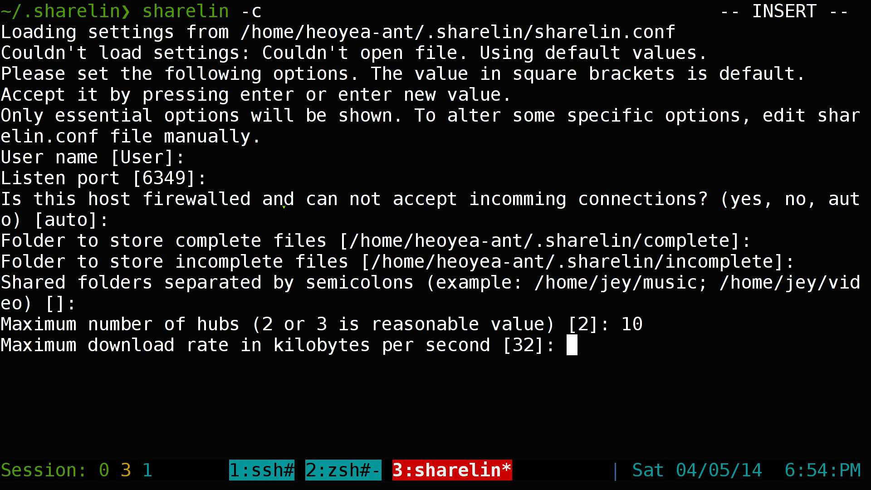
text(1024)
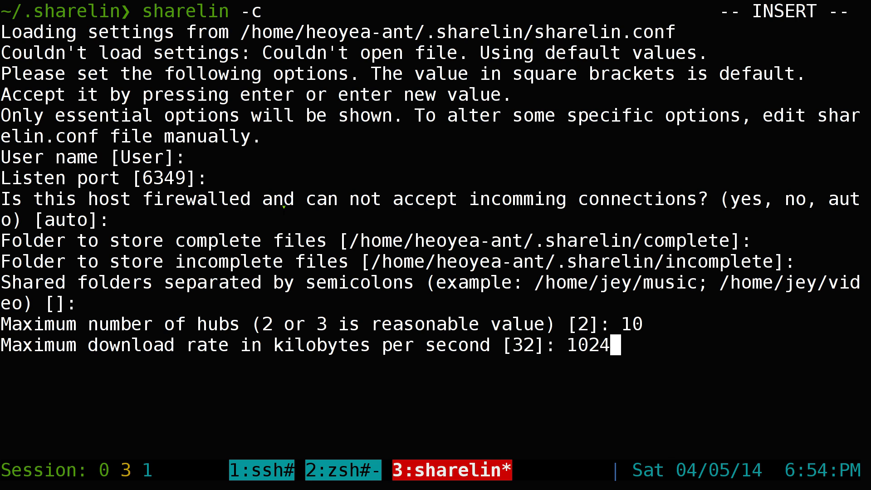
key(Return)
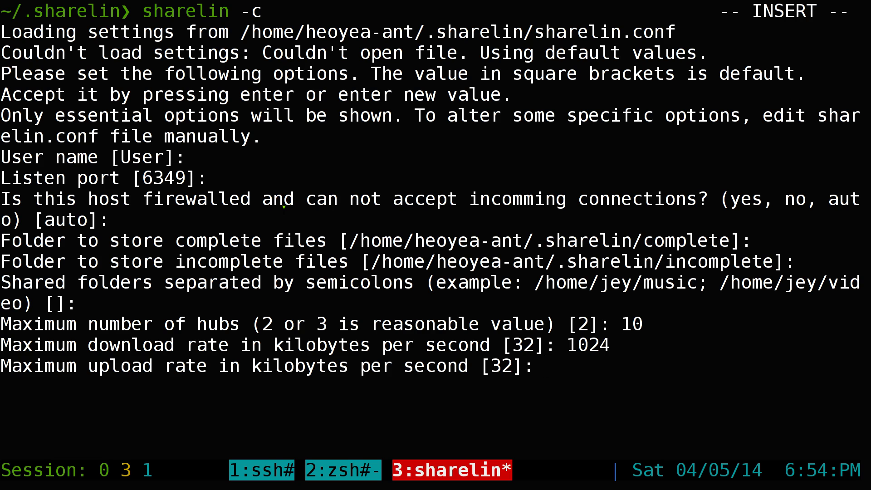
key(Return)
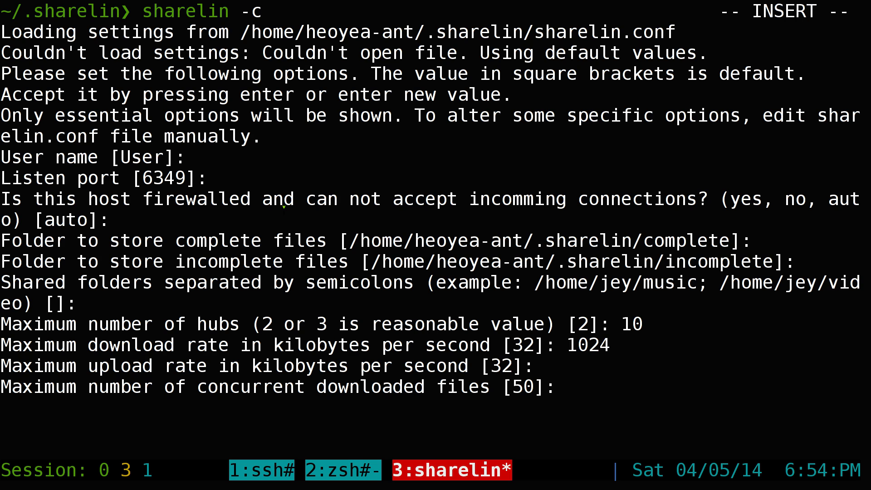
key(Return)
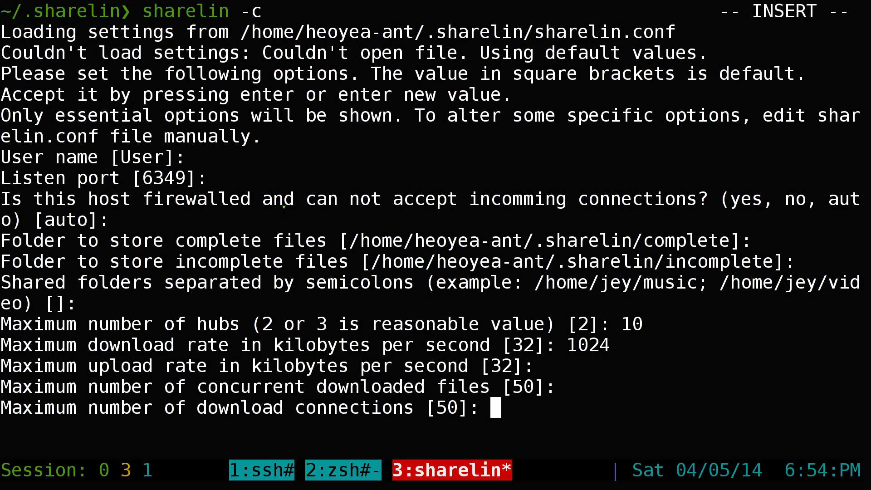
key(Return)
key(Return)
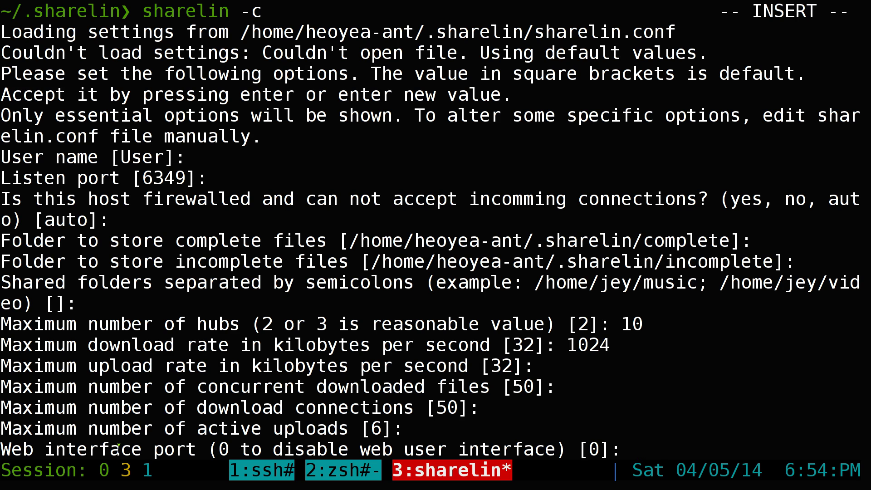
Enter 7349 as the web interface port, distinct from listen port 6349.
drag(135, 447, 392, 449)
double_click(144, 181)
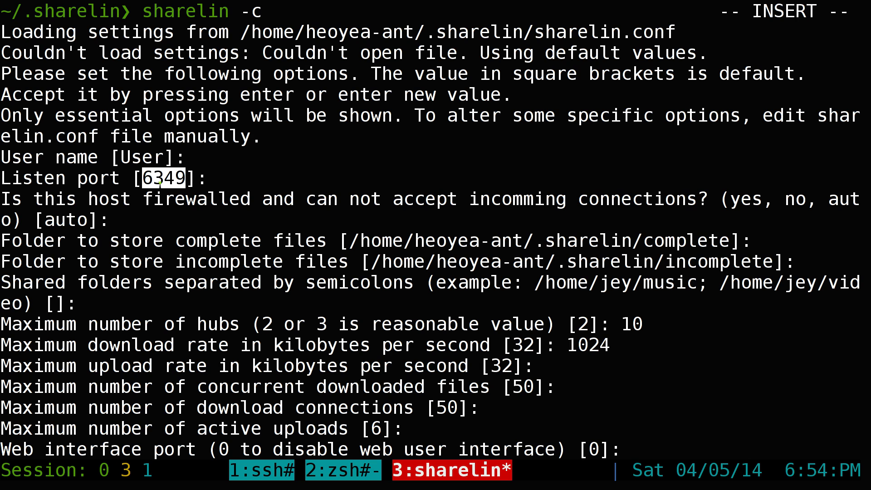
click(681, 400)
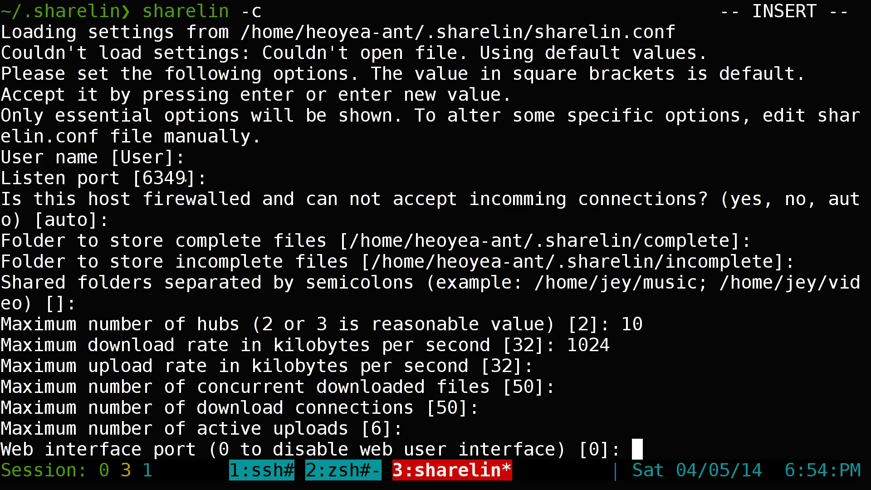
text(7349)
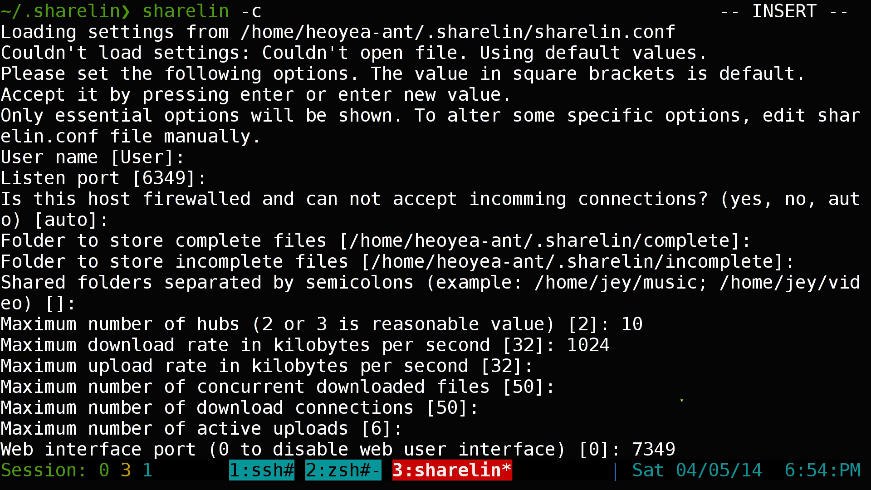
key(Return)
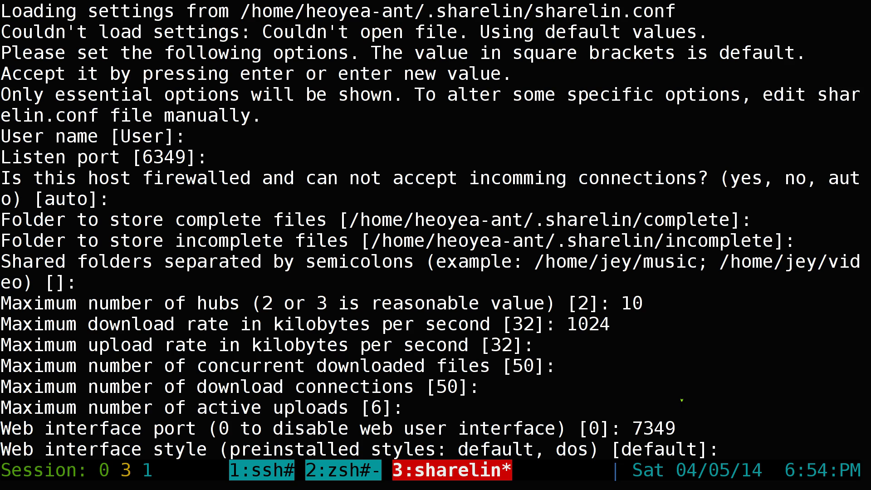
Keep the default web interface style and leave telnet access disabled with its default style.
key(Return)
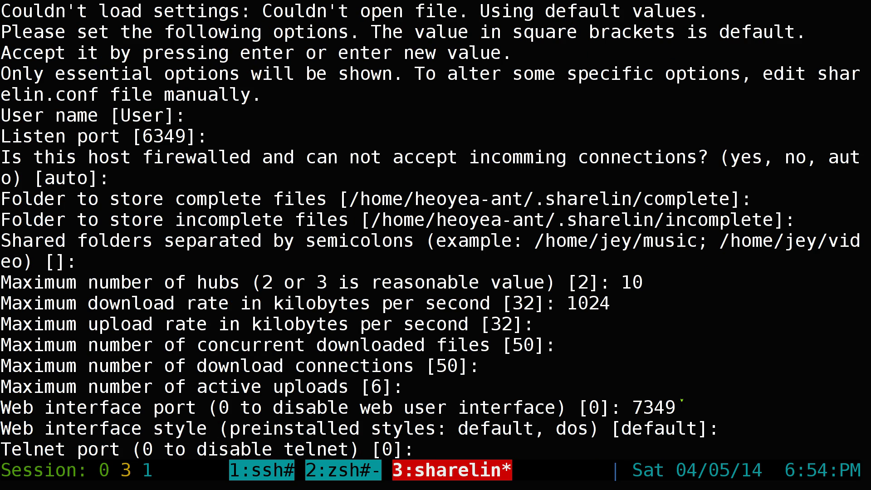
key(Return)
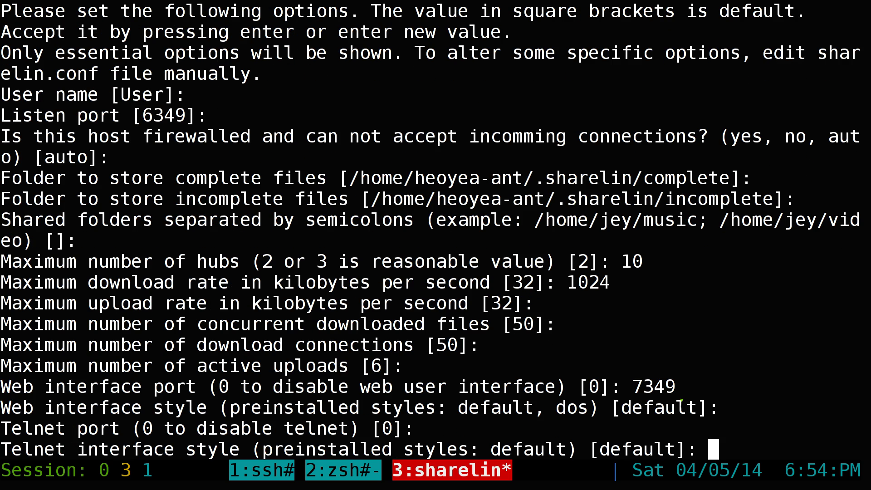
key(Return)
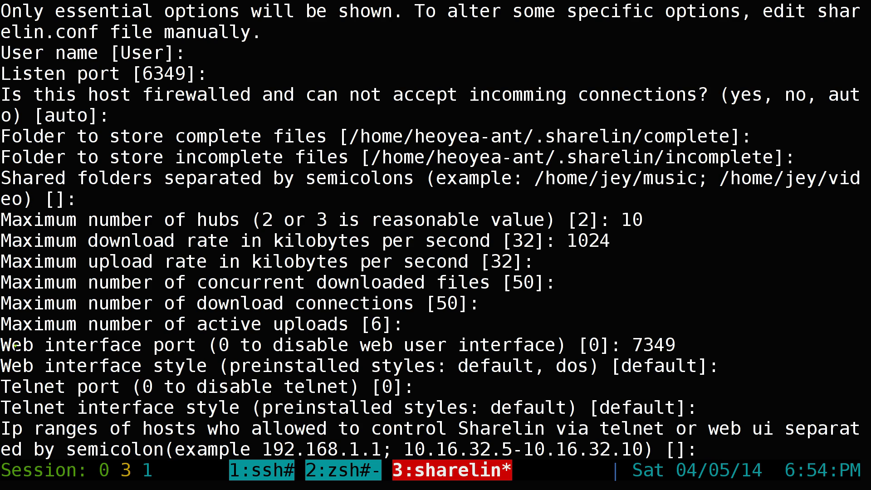
drag(15, 345, 681, 343)
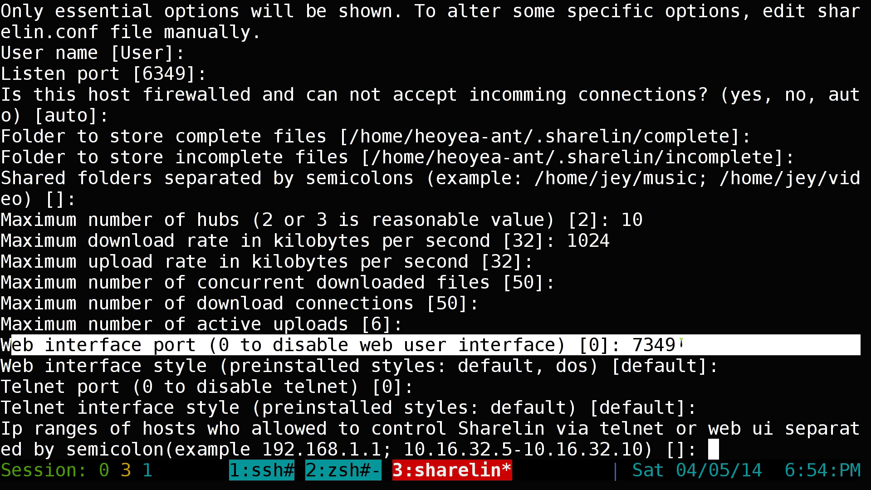
click(680, 343)
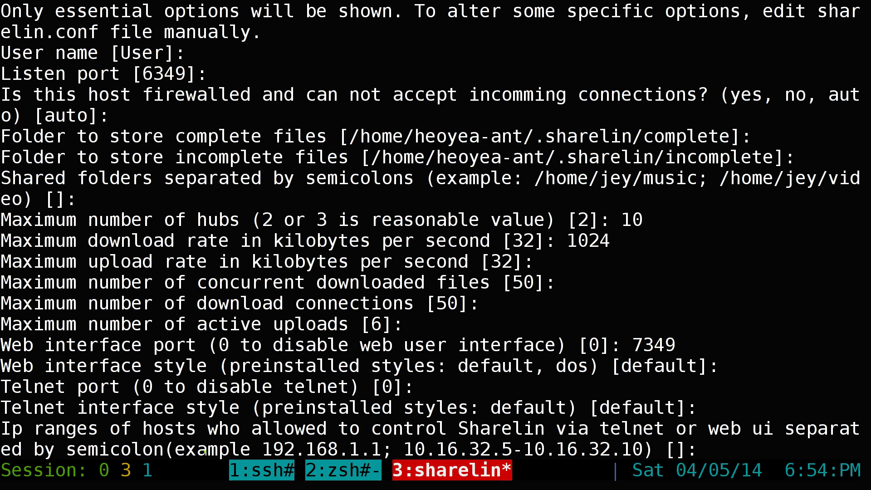
Allow remote control from '127.0.0.1; 192.168.1.1-192.168.1.254' and save the settings.
drag(276, 449, 624, 449)
text(127)
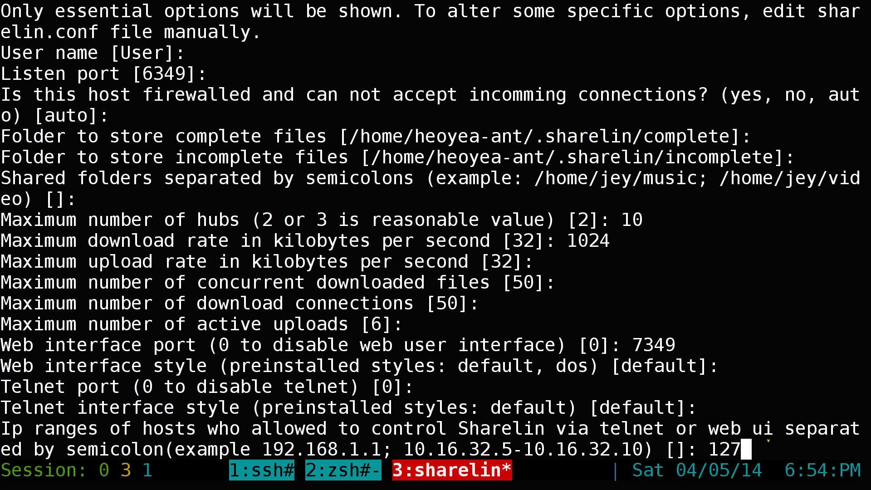
text(.0.0.1)
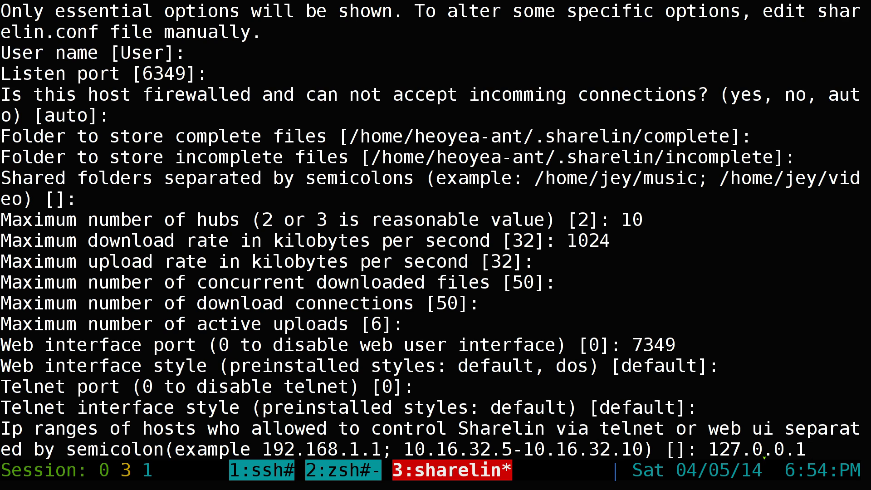
text(;)
text(192.)
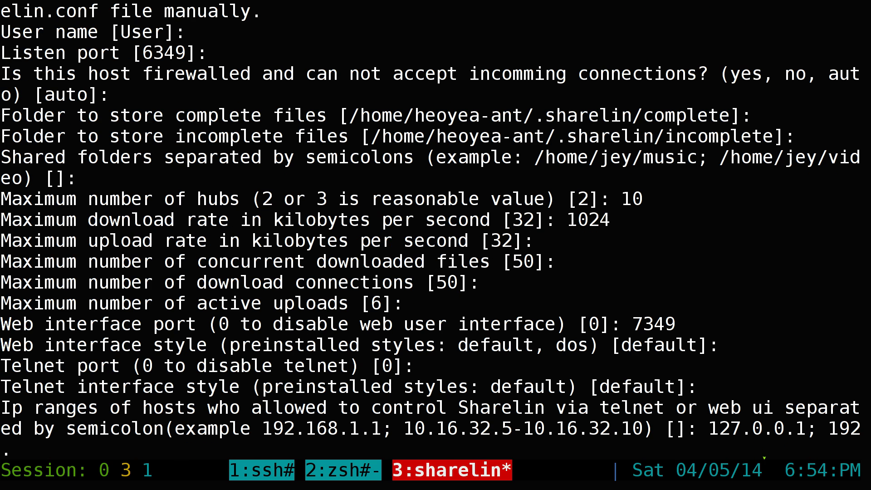
text(15)
key(BackSpace)
text(68)
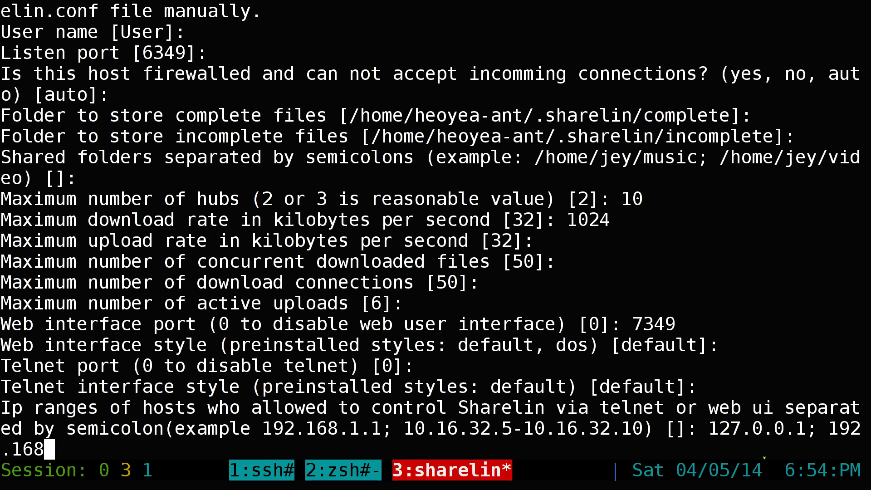
text(.1.1)
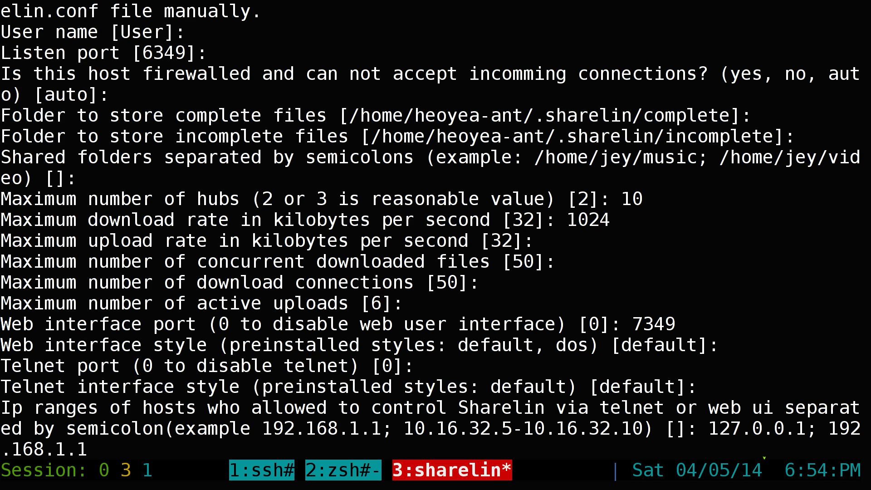
text(-192.)
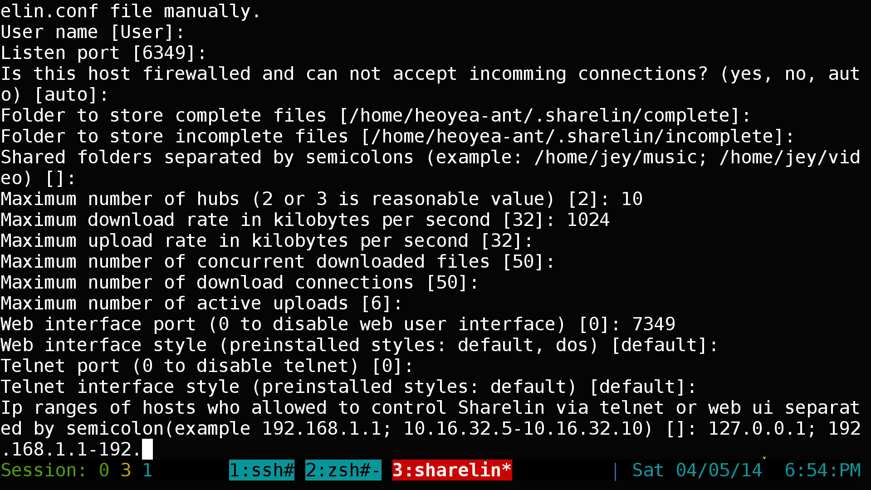
text(168.1.)
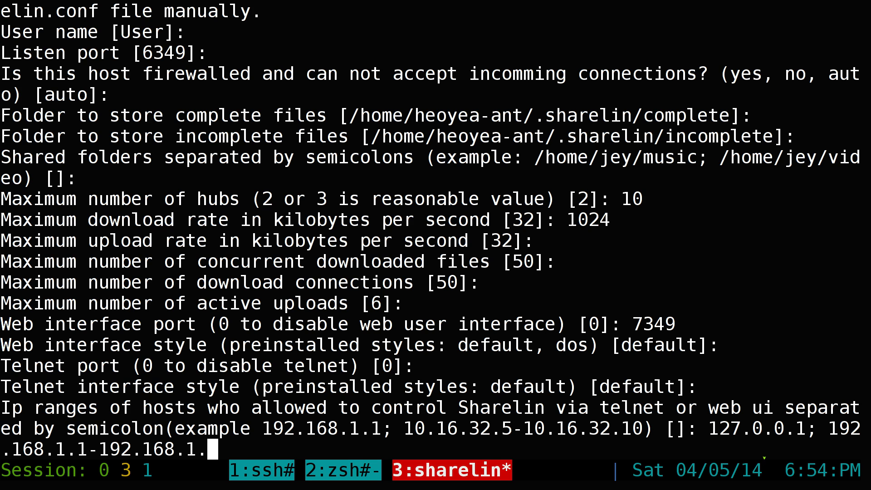
text(254)
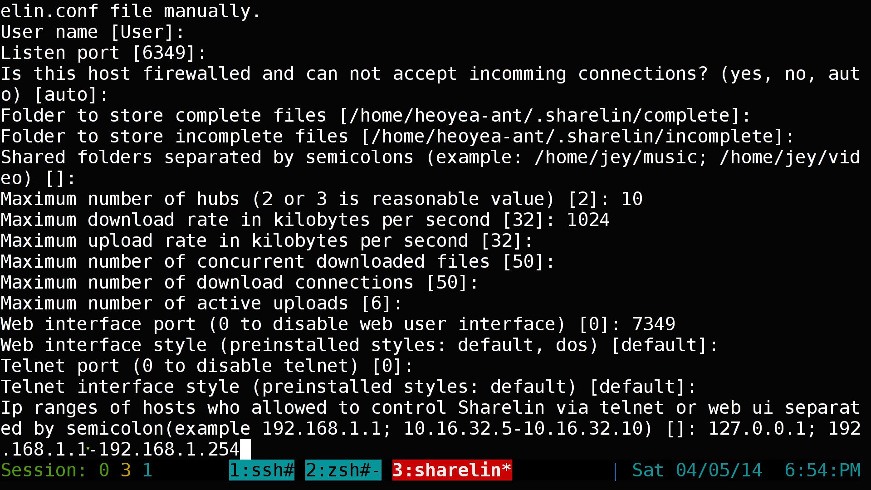
click(82, 448)
drag(209, 447, 238, 448)
key(Return)
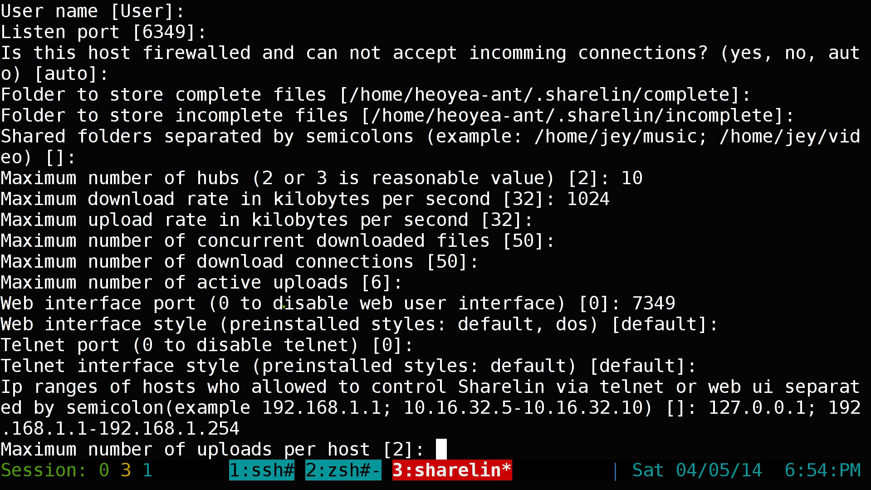
key(Return)
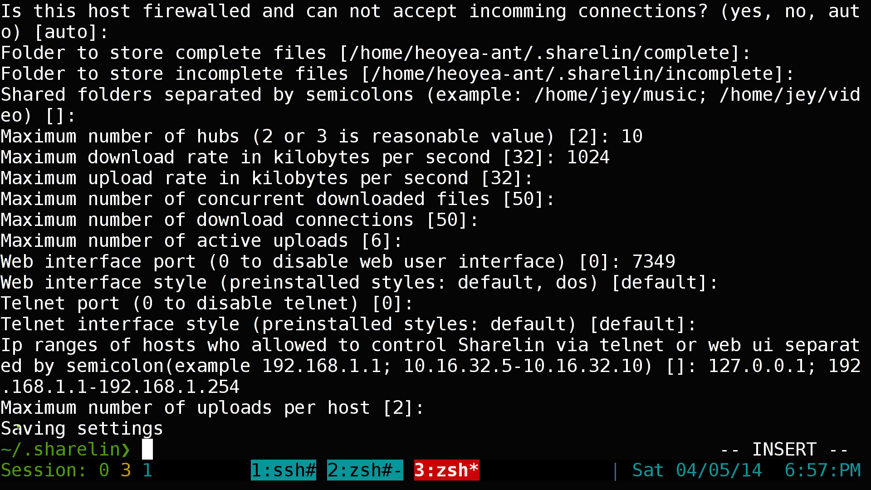
drag(12, 428, 164, 429)
Clear the terminal, launch sharelin, and check its G2 hub connections before switching to Chromium.
key(ctrl+l)
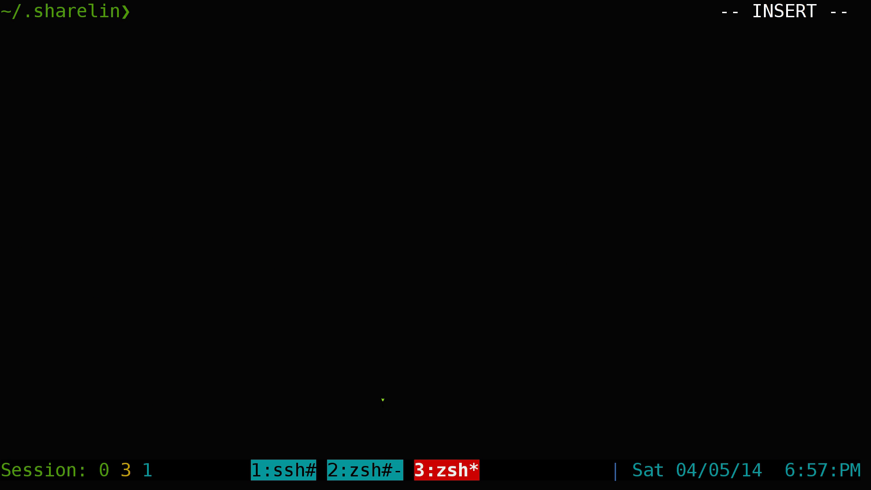
text(sharelin)
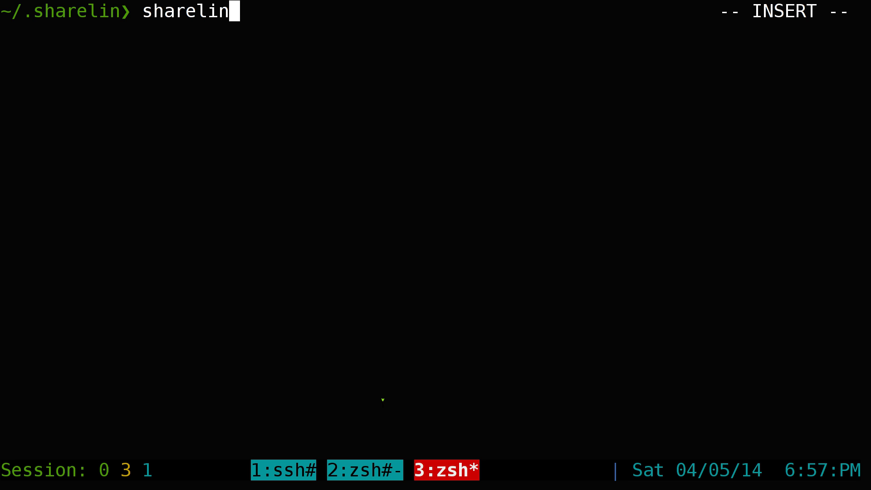
key(Return)
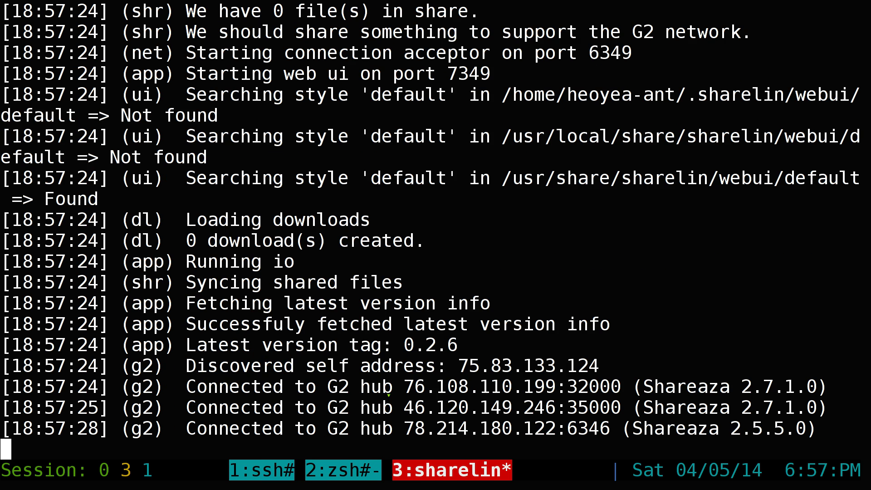
key(Down)
key(Down)
key(Down)
key(Up)
key(Up)
key(Up)
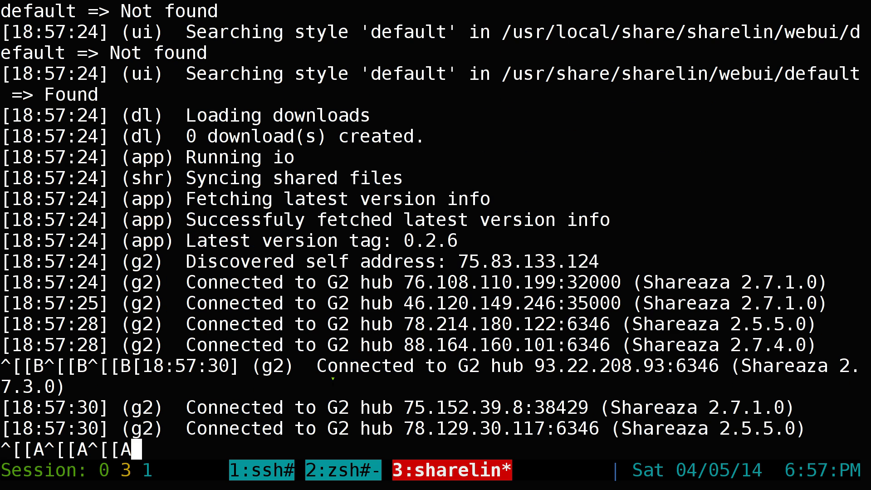
drag(246, 284, 469, 283)
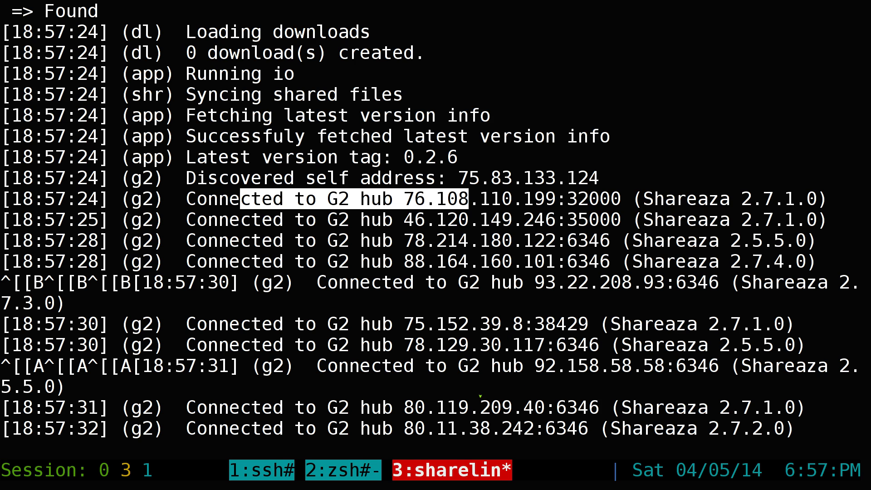
key(super+2)
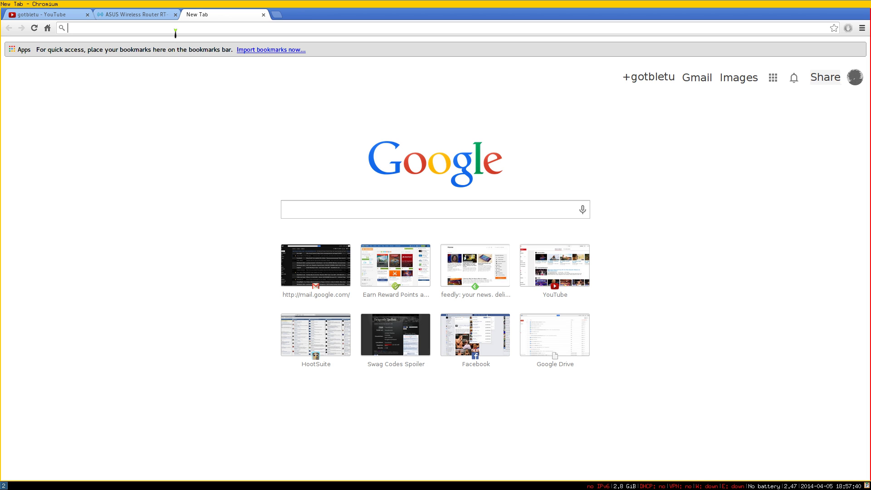
Load localhost:7349 from the 'local' autocompletion to show the Sharelin 0.2.6 home page.
text(localhost:7349)
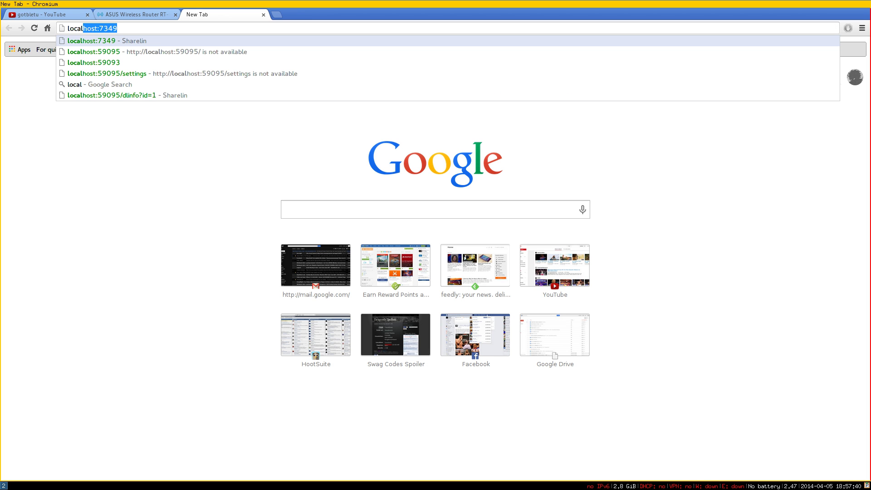
key(Right)
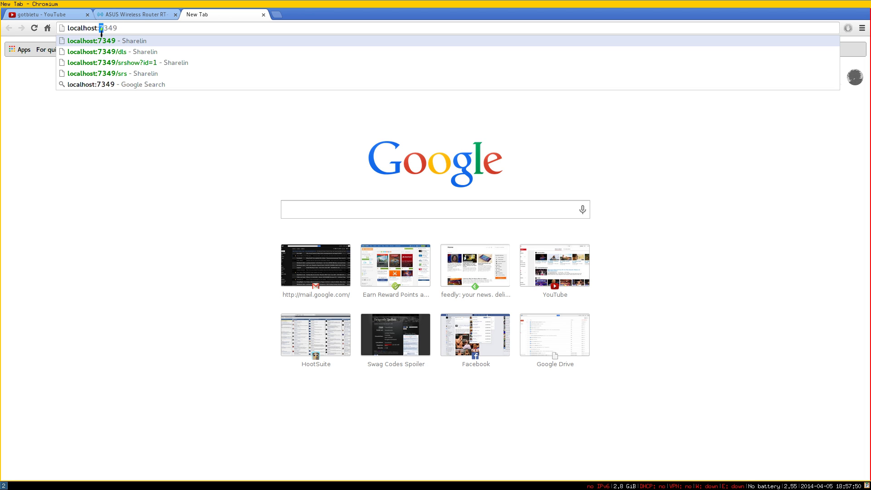
drag(100, 34, 119, 33)
click(124, 32)
key(Return)
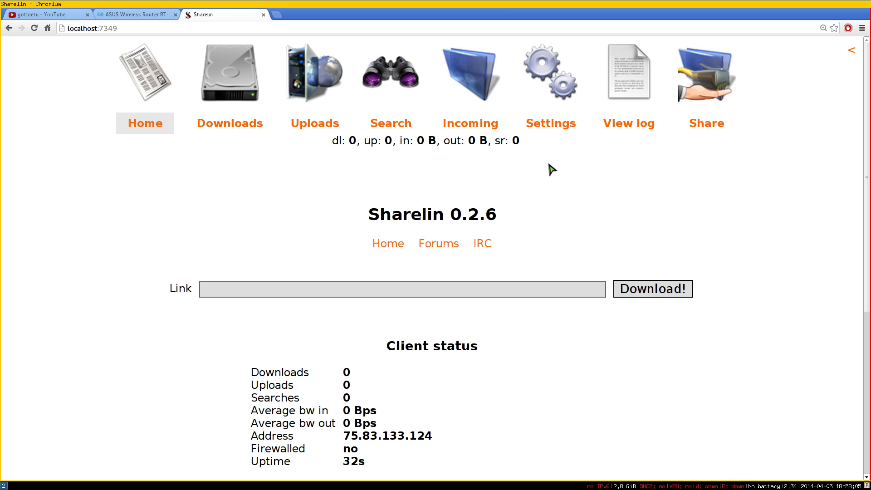
Open Settings, find the Network listen port, and launch its connection test in a new tab.
click(550, 126)
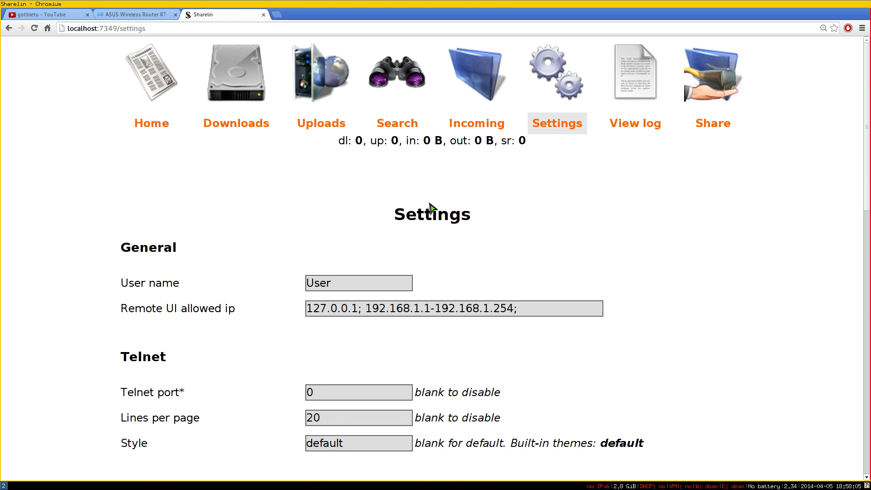
scroll(431, 206, down, 4)
scroll(431, 208, down, 5)
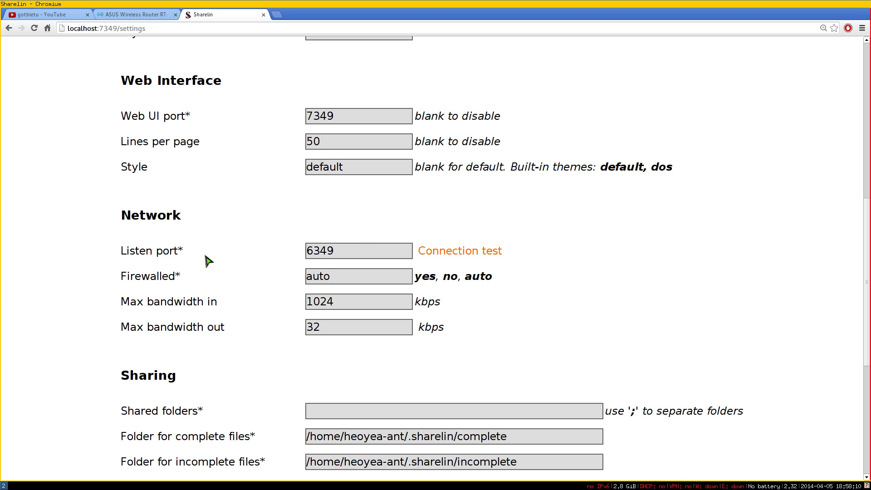
drag(182, 251, 130, 252)
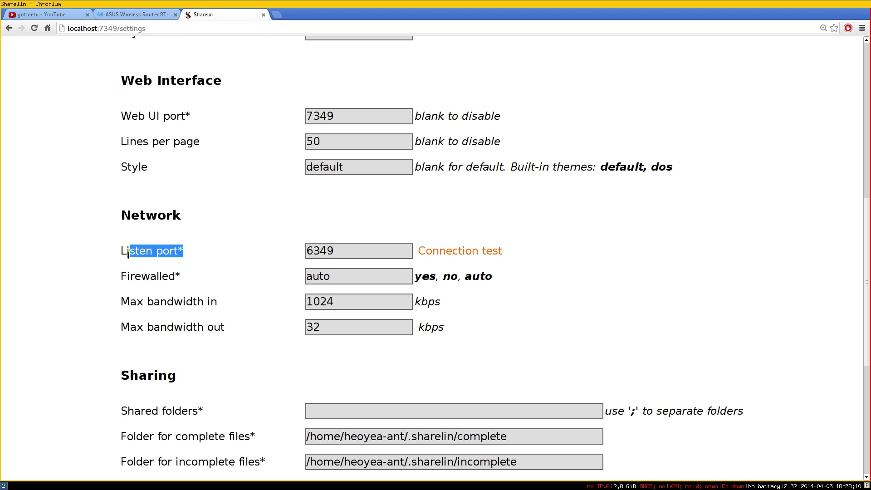
click(189, 254)
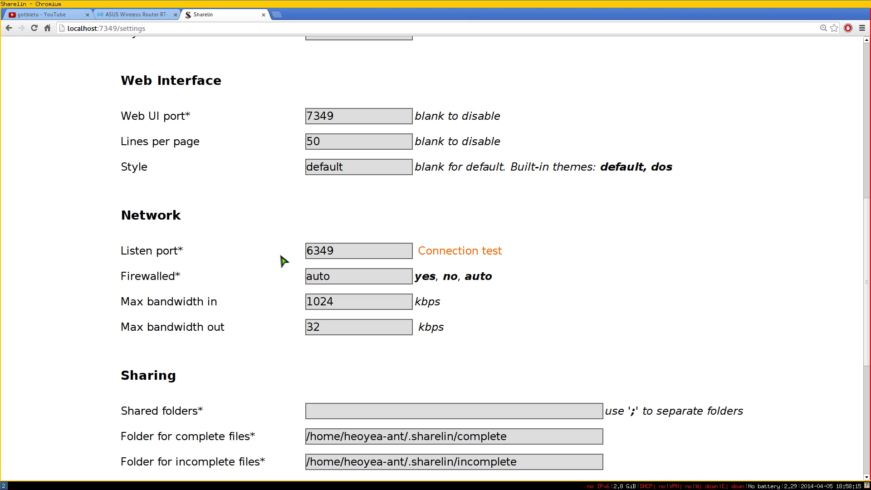
middle_click(436, 252)
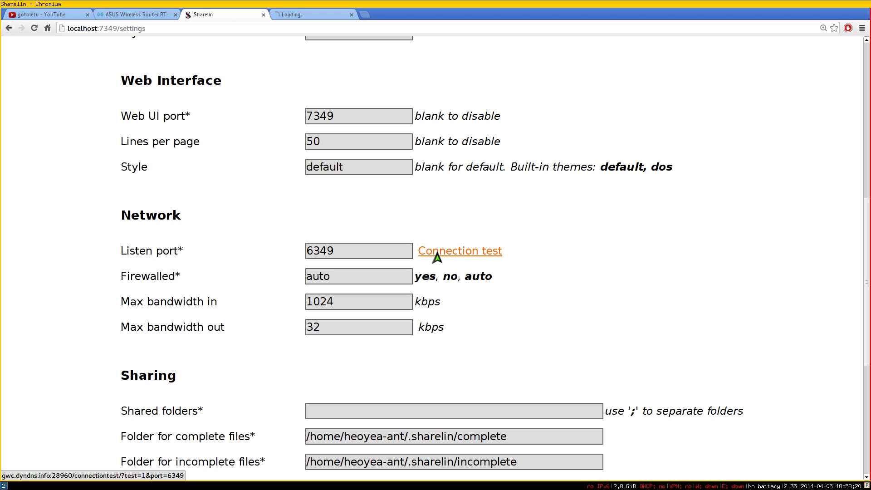
Review the connection test results showing TCP and UDP success and the Congratulations message.
click(313, 15)
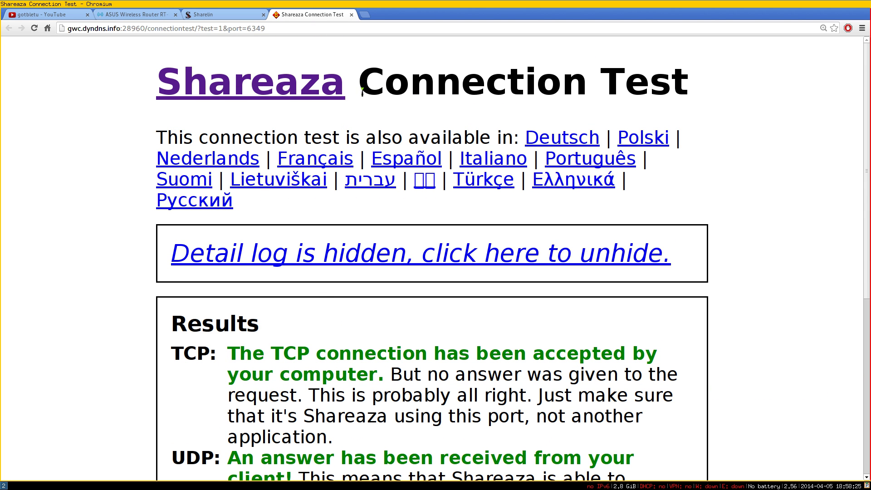
scroll(612, 253, down, 4)
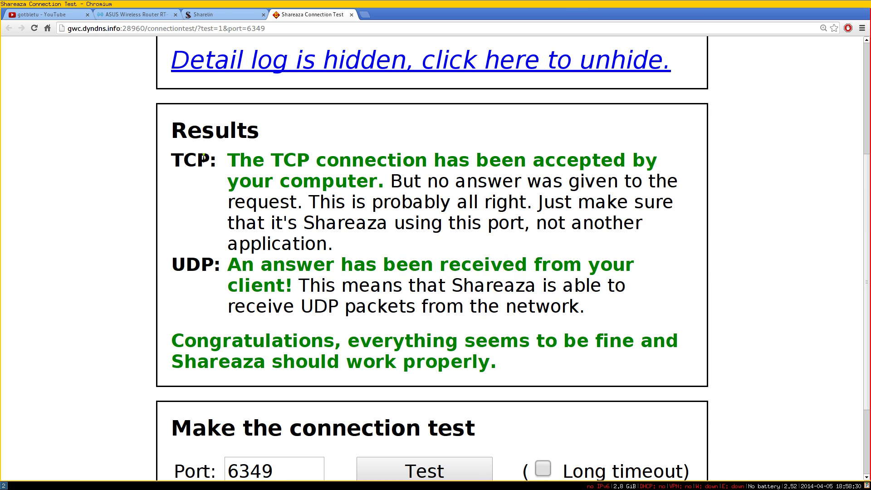
double_click(204, 156)
double_click(211, 266)
click(302, 265)
scroll(303, 264, down, 1)
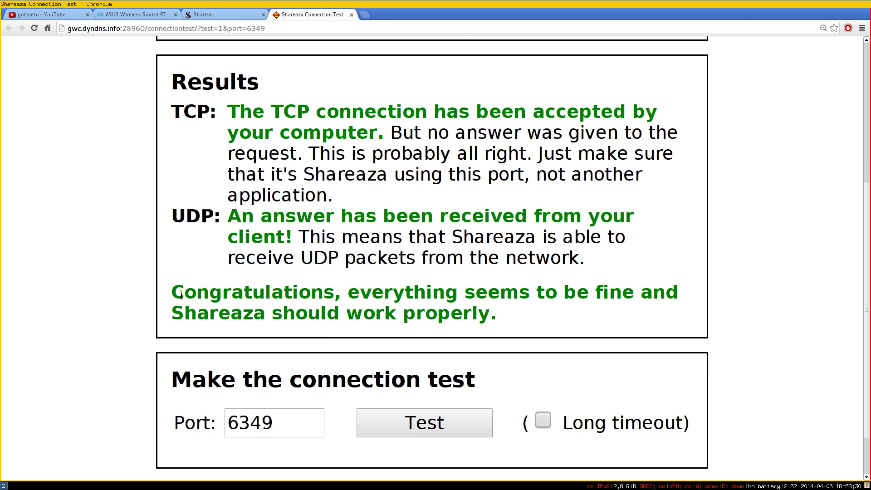
double_click(204, 294)
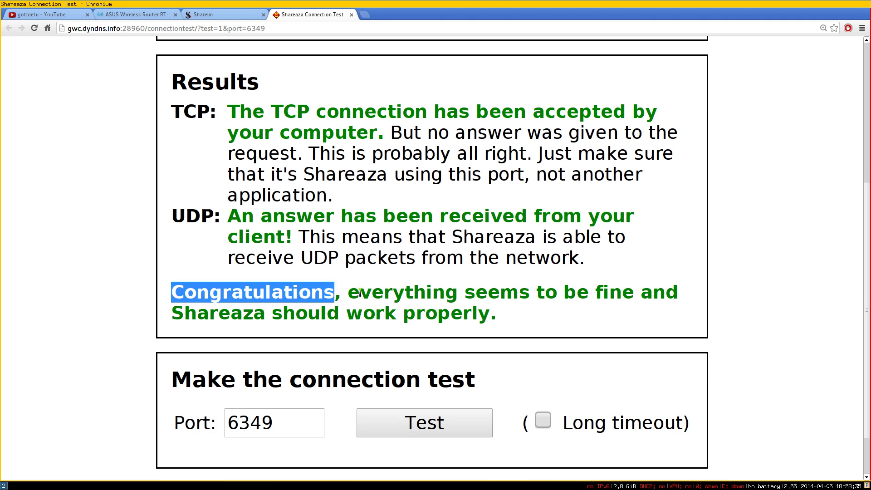
click(360, 293)
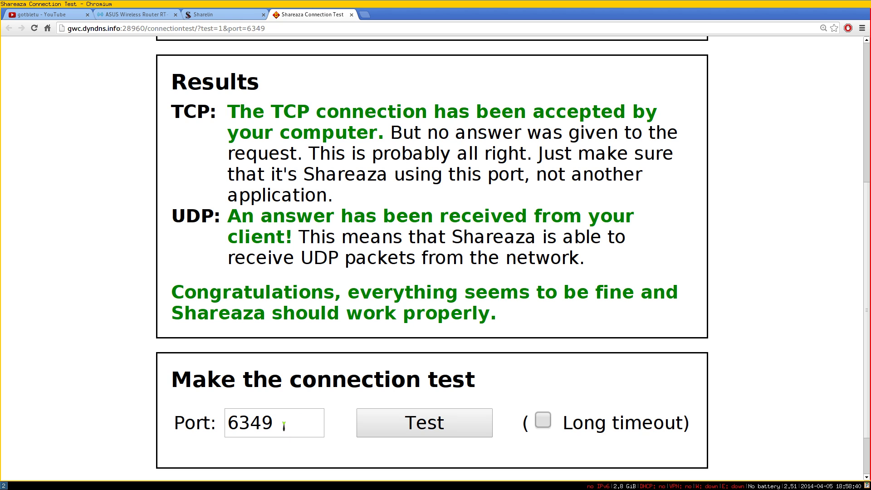
Return to the Sharelin settings and highlight the listen port value 6349.
click(216, 14)
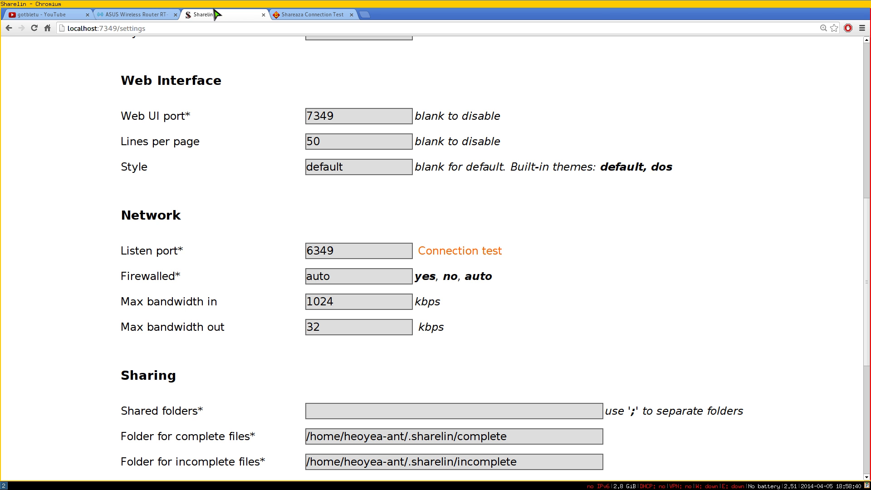
click(339, 251)
drag(339, 250, 294, 254)
On the router's port forwarding list, check the Sharelin rule's local IP and port 6349.
click(343, 252)
click(269, 251)
click(123, 19)
scroll(381, 218, up, 10)
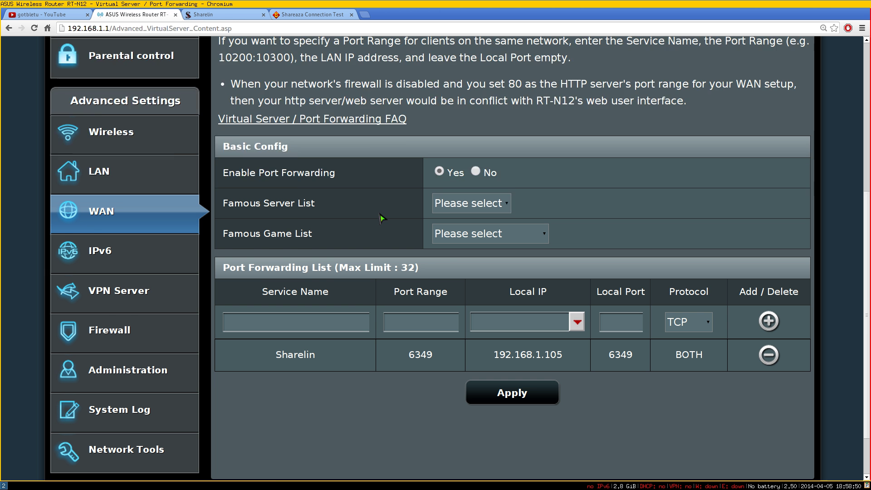
scroll(381, 219, up, 1)
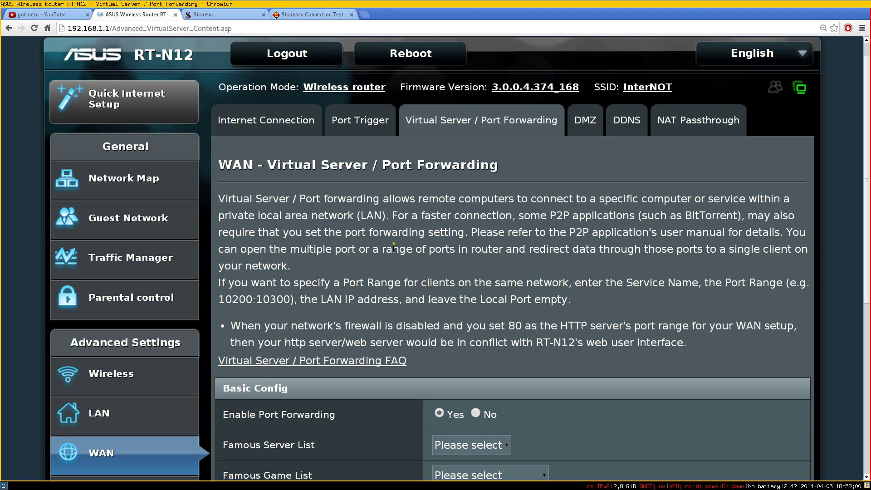
scroll(392, 245, down, 5)
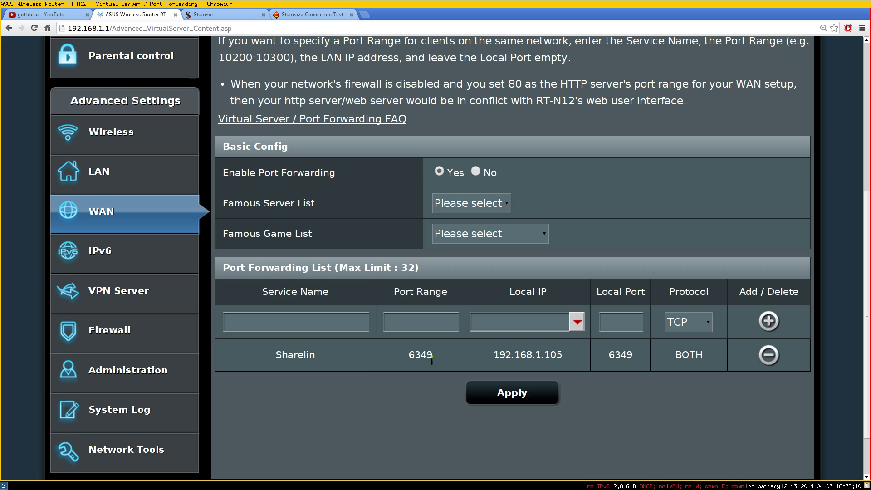
drag(573, 359, 504, 360)
drag(640, 358, 617, 359)
click(611, 360)
Confirm the Sharelin rule uses BOTH protocols and close the Shareaza Connection Test tab.
click(689, 331)
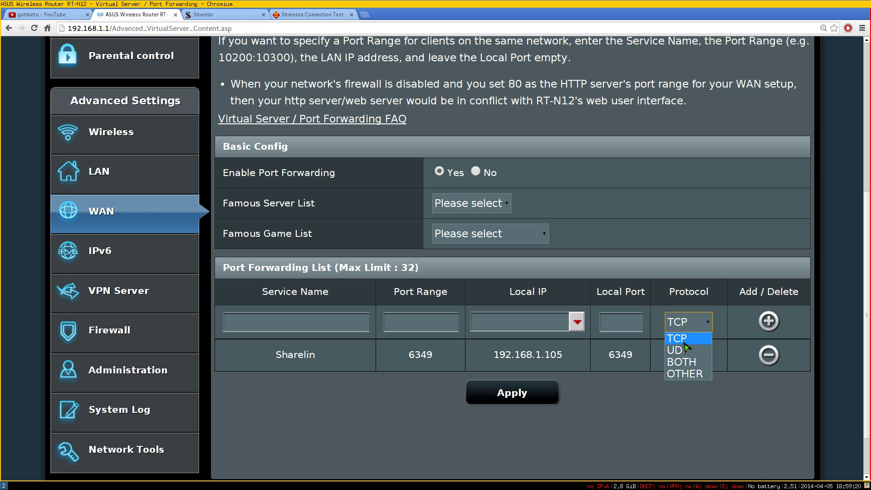
click(626, 379)
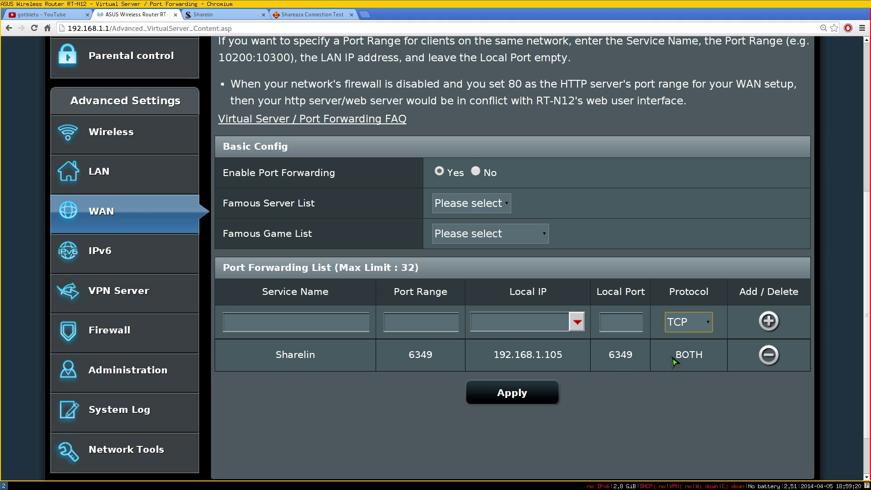
drag(675, 354, 697, 356)
middle_click(288, 17)
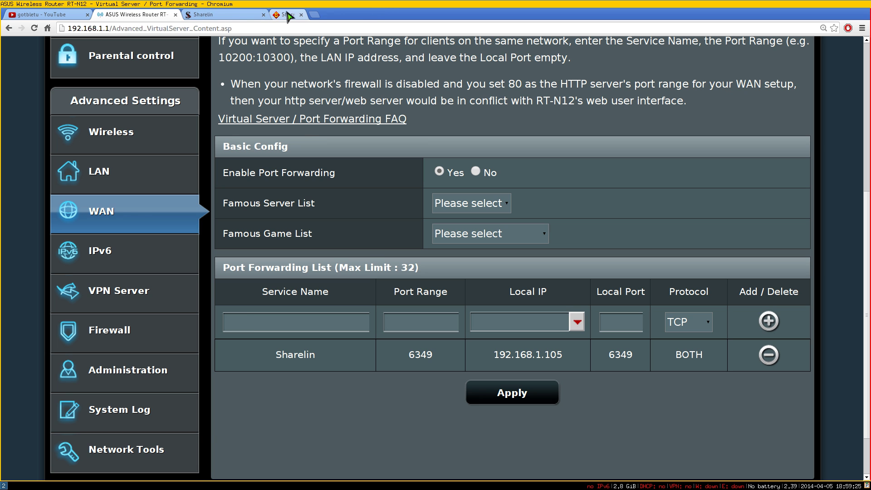
Back in Sharelin, open the search form and enter 'wallpaper' as the file name.
click(226, 15)
scroll(236, 185, up, 5)
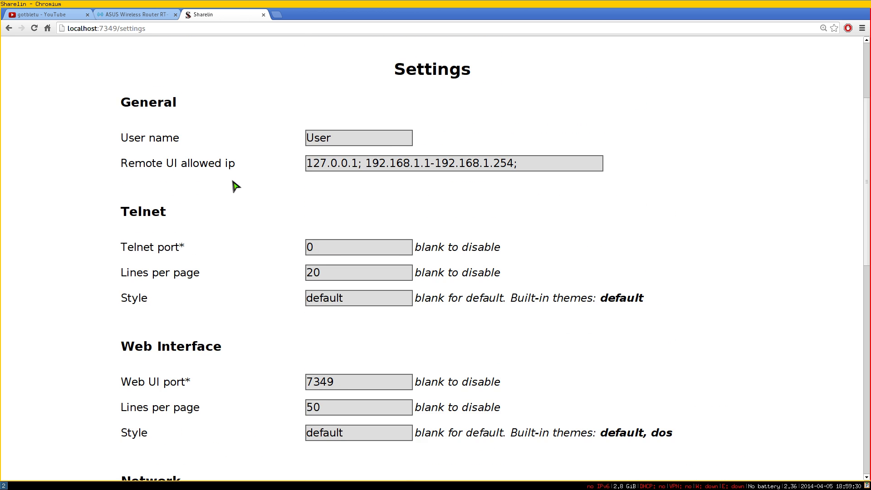
scroll(236, 186, up, 3)
click(391, 131)
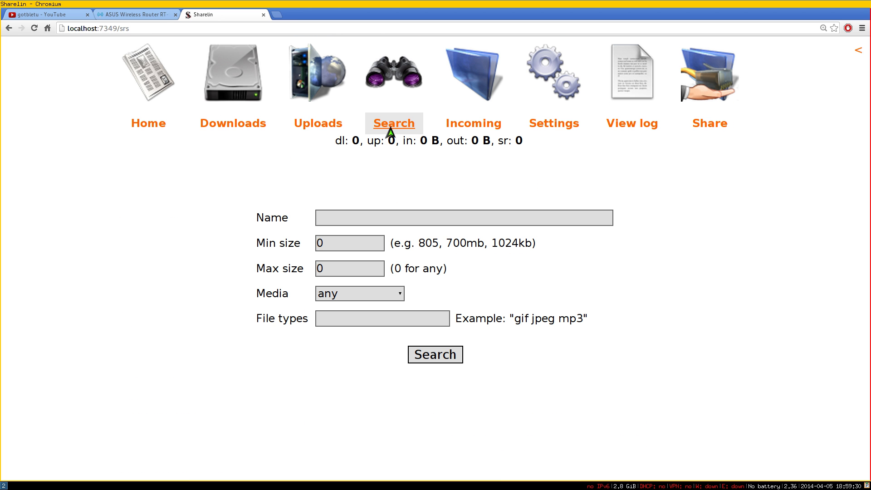
click(344, 220)
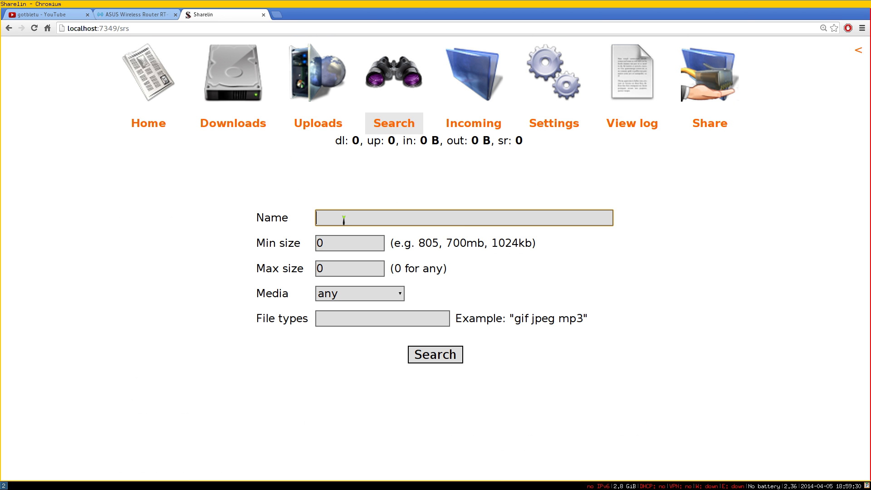
text(wallpaper)
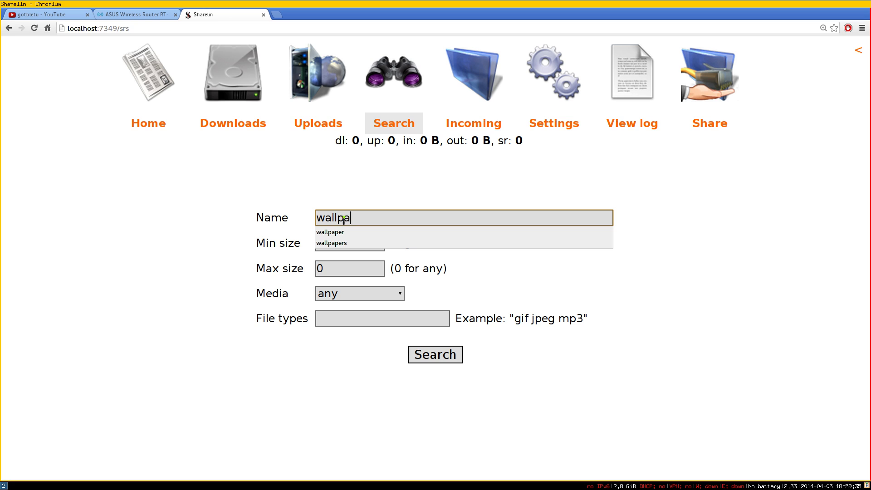
Set the minimum size to 1mb and keep the media type as any.
click(191, 213)
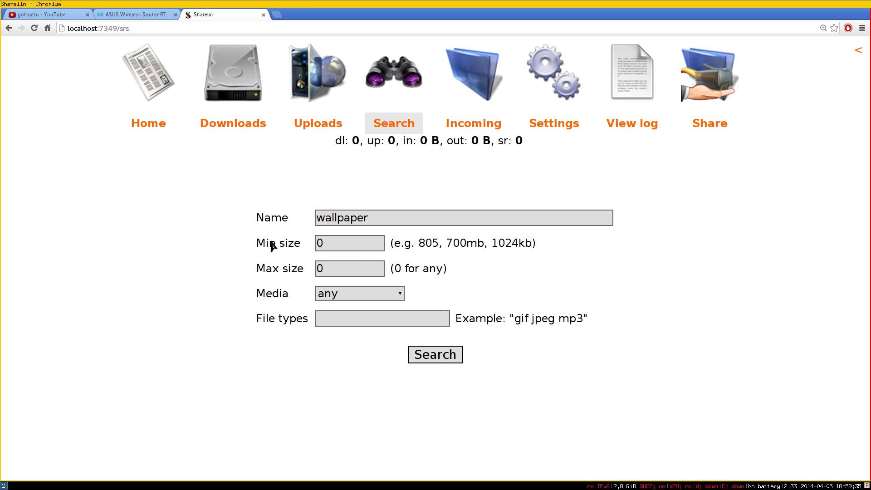
click(350, 249)
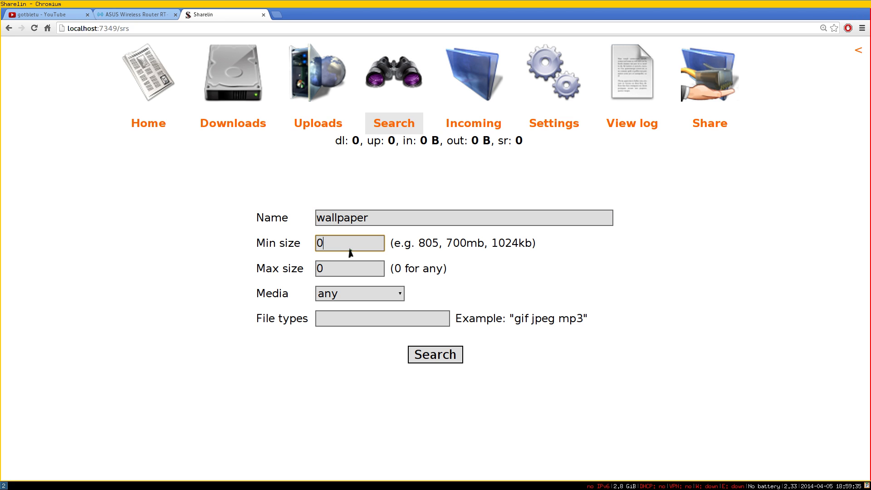
double_click(430, 244)
double_click(466, 245)
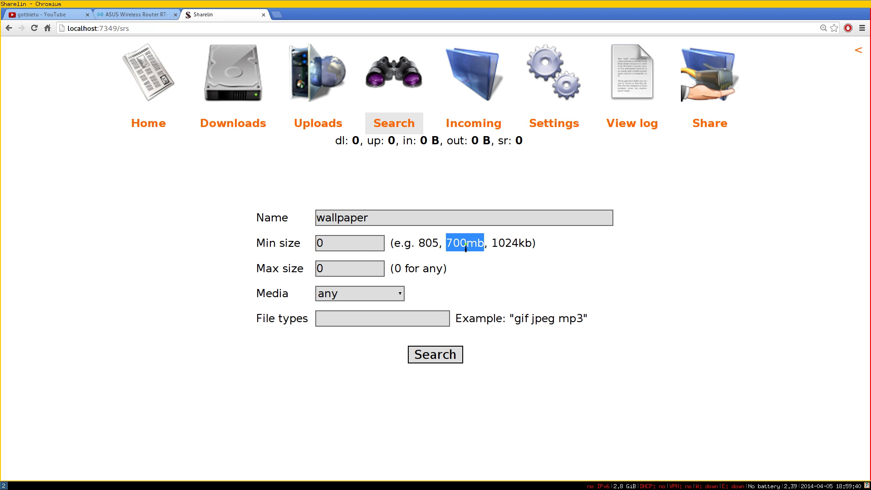
double_click(510, 244)
click(329, 245)
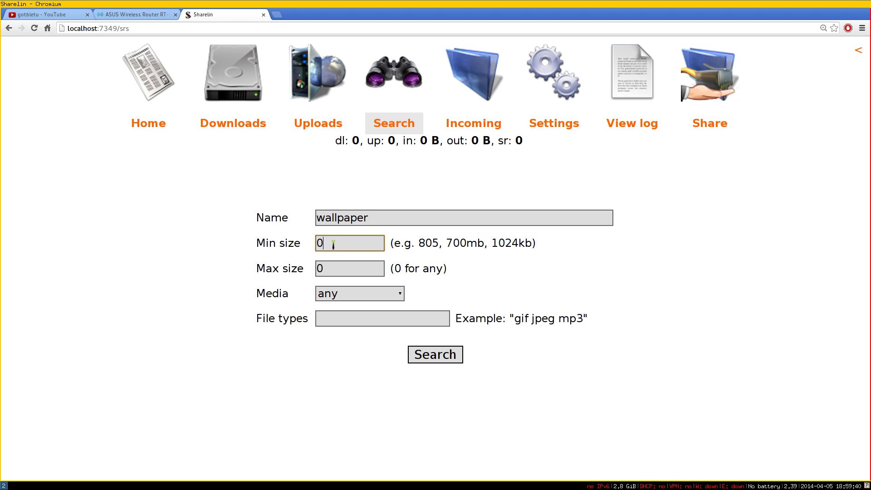
double_click(329, 245)
text(1mb)
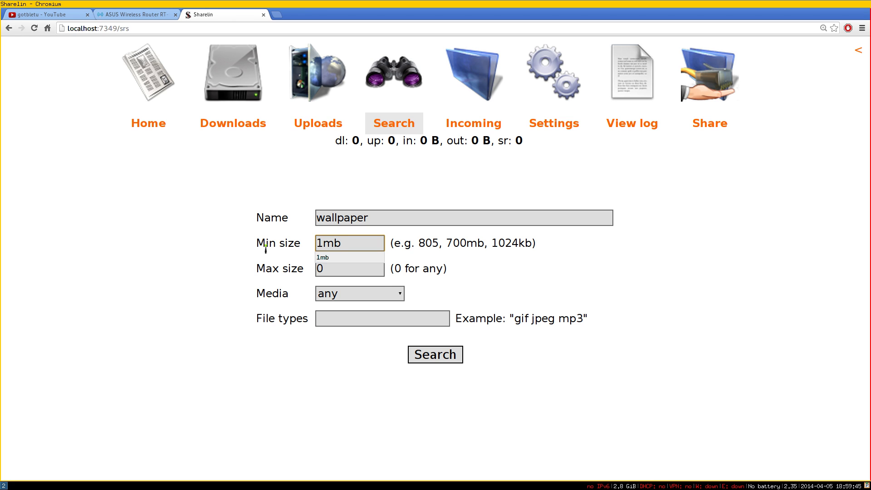
click(157, 297)
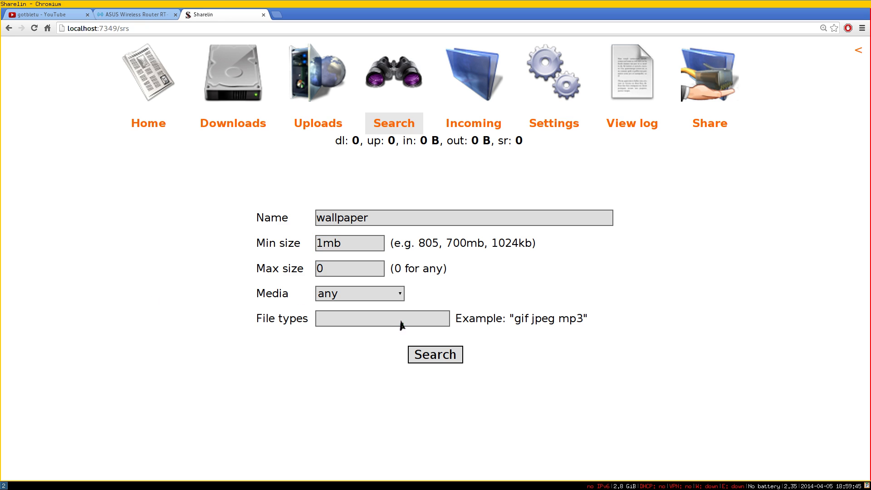
click(391, 298)
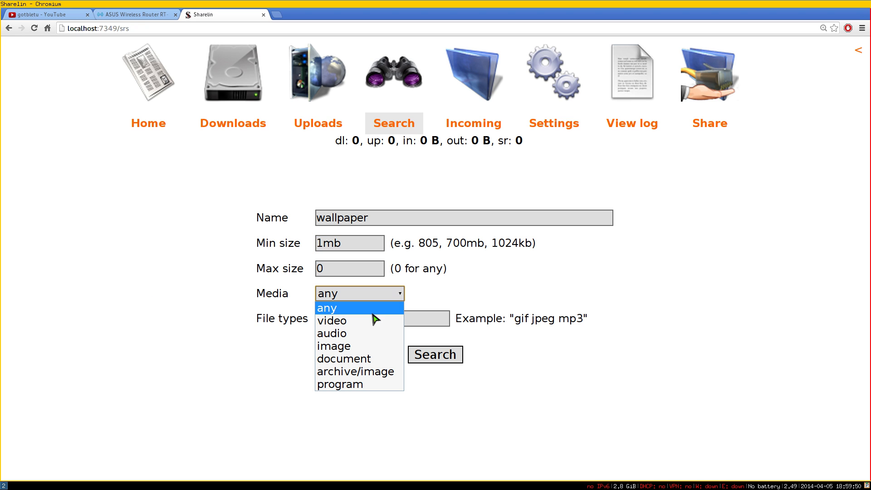
click(285, 389)
Start the 'wallpaper, Min: 1 MB' search and note its result count of 0.
click(443, 356)
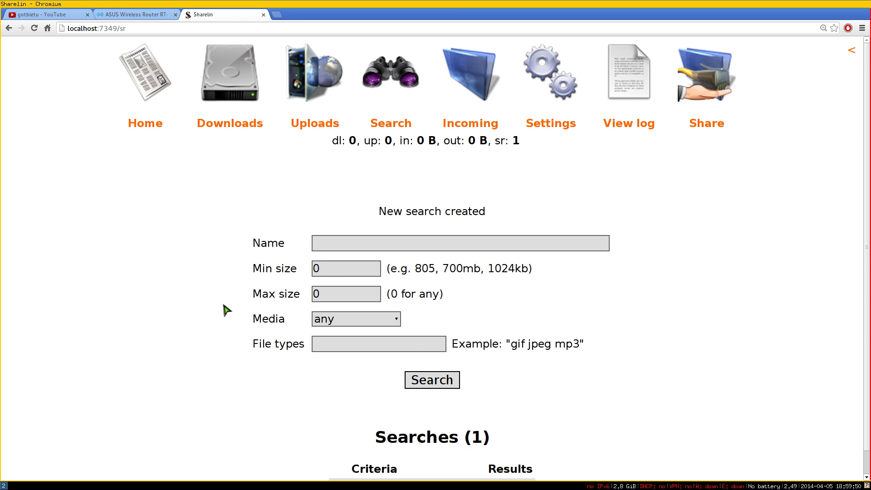
scroll(171, 331, down, 1)
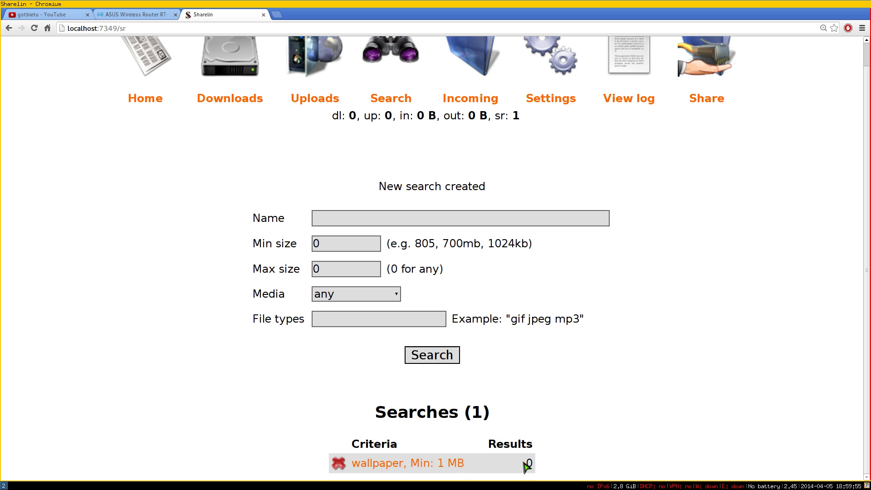
drag(525, 462, 538, 465)
click(564, 459)
scroll(689, 243, up, 1)
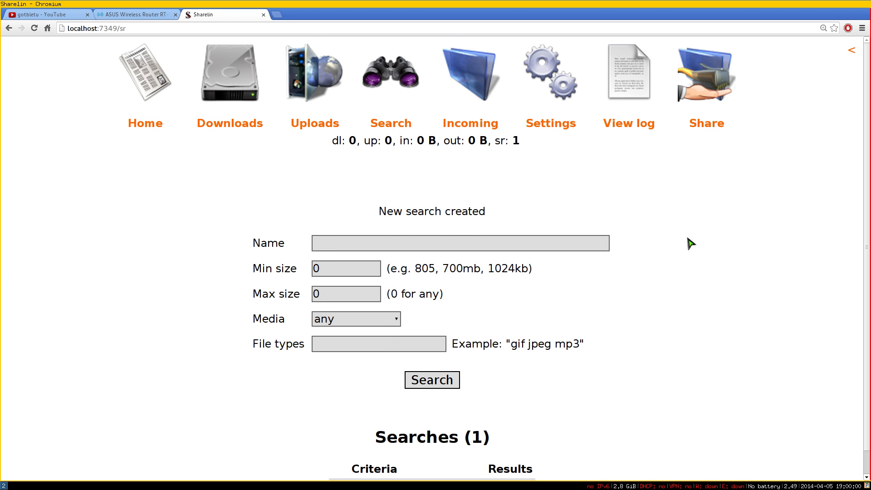
Set the searches page to reload every 10s so the Results count rises to 86.
click(850, 50)
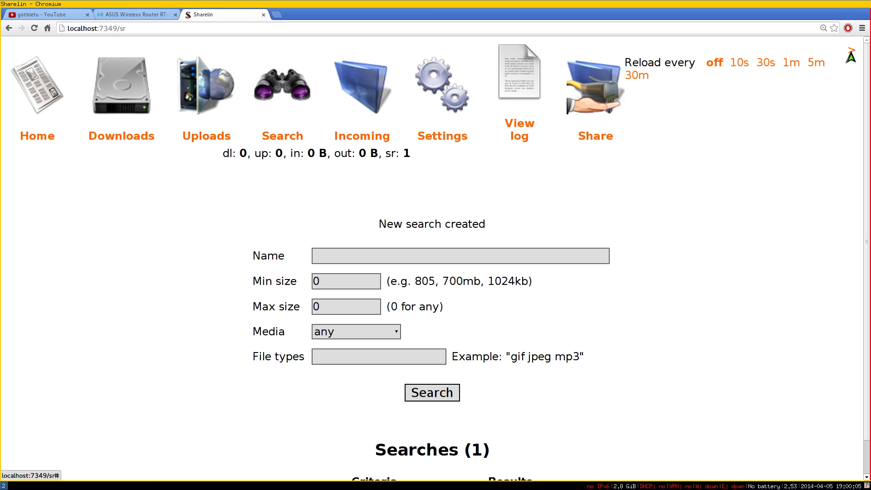
click(734, 69)
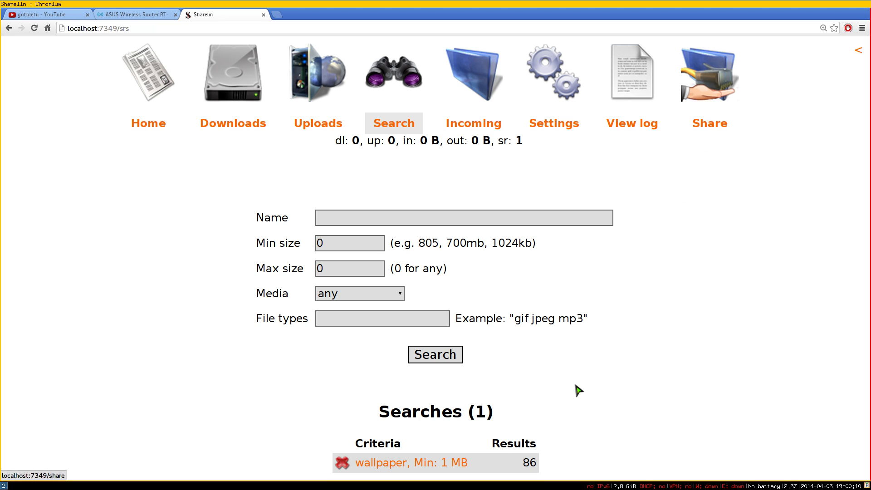
drag(515, 453, 542, 462)
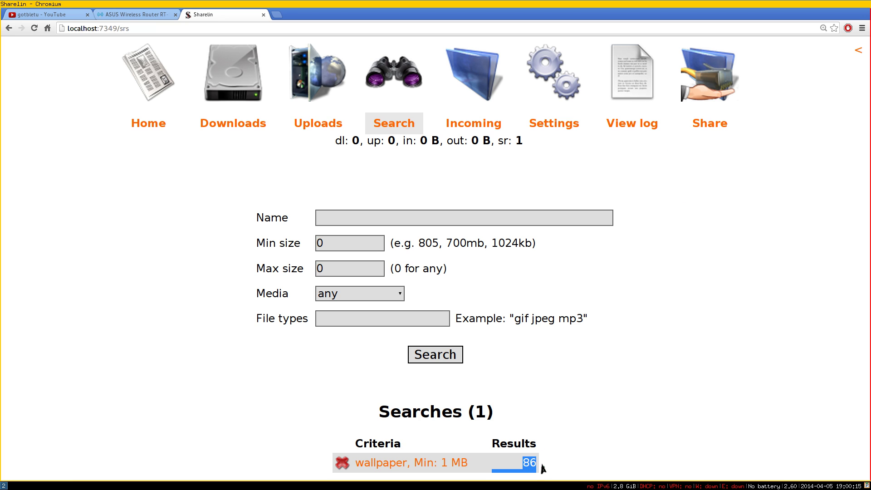
click(546, 461)
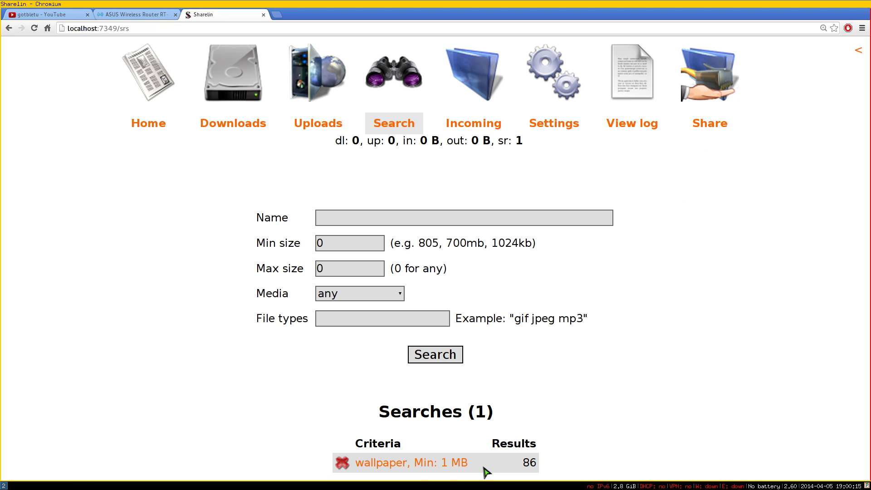
Open the wallpaper search results, refresh them and browse down the list.
click(384, 462)
scroll(476, 352, down, 8)
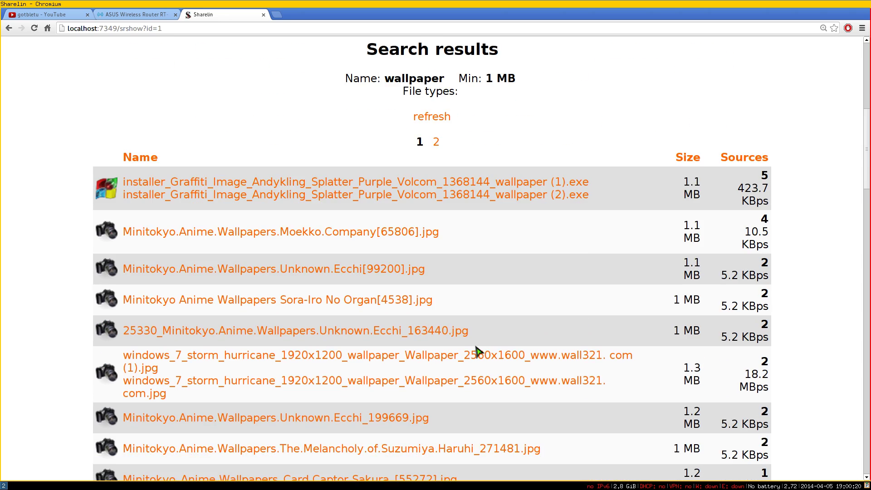
scroll(476, 351, down, 4)
scroll(608, 229, down, 8)
scroll(610, 233, up, 4)
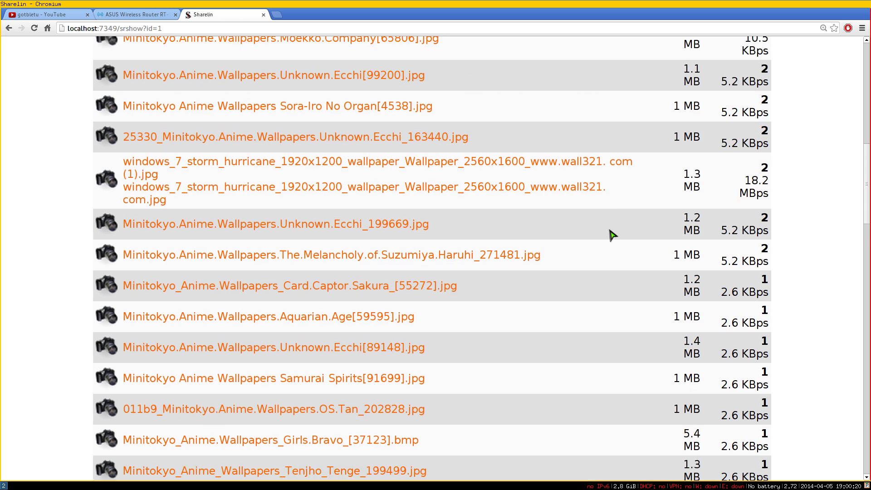
scroll(609, 233, up, 10)
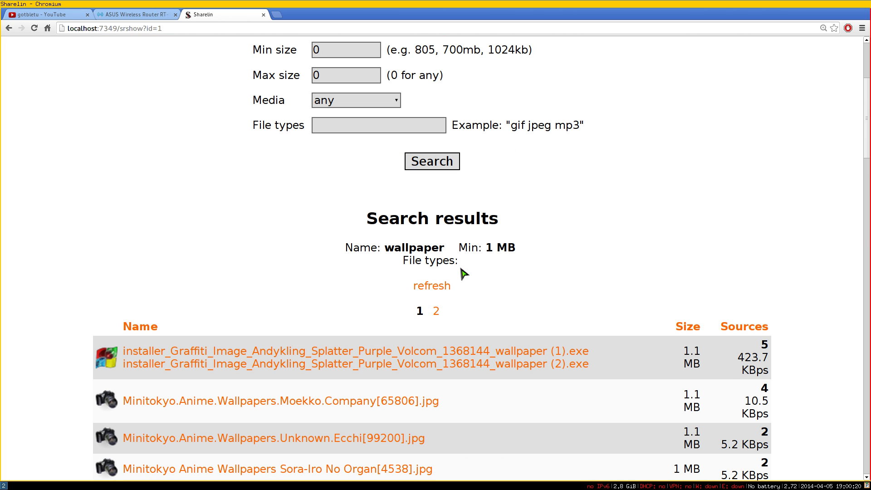
click(435, 289)
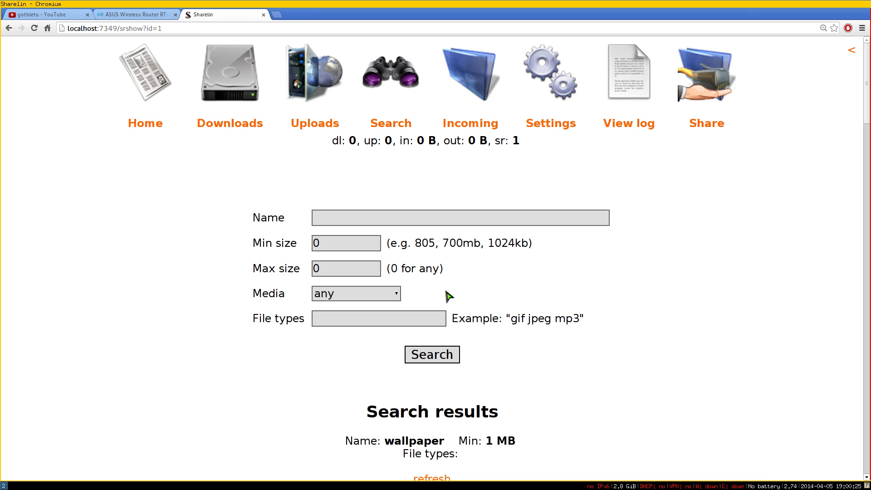
scroll(462, 289, down, 8)
click(439, 287)
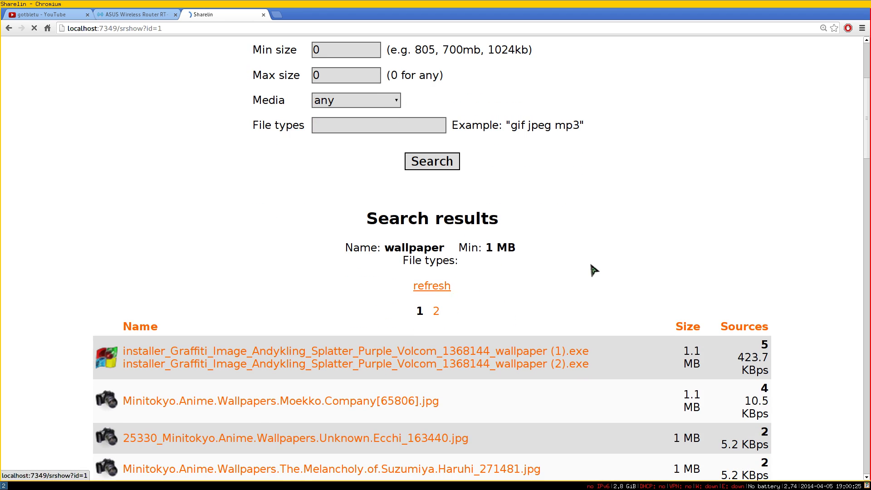
scroll(593, 270, down, 10)
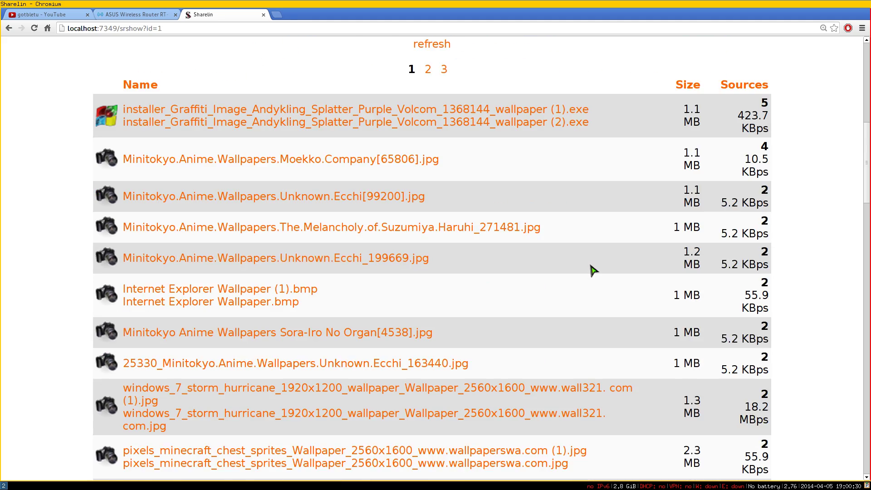
scroll(593, 270, down, 10)
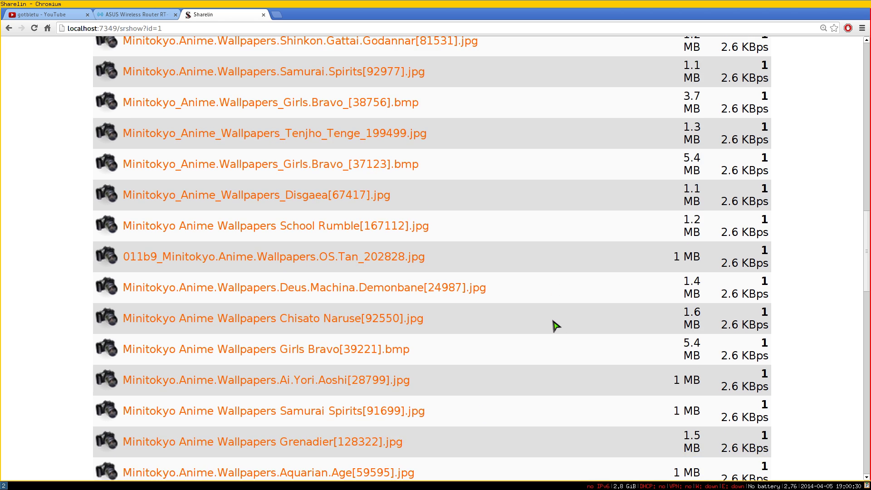
scroll(554, 324, down, 8)
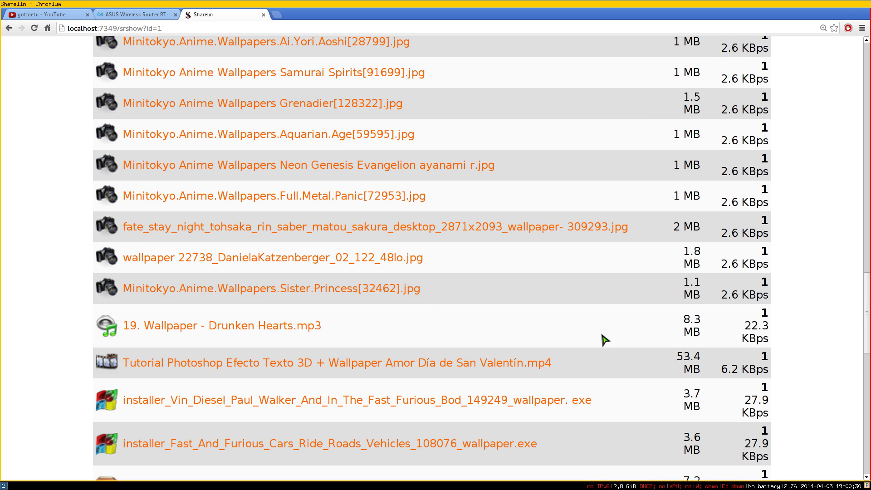
scroll(582, 331, down, 4)
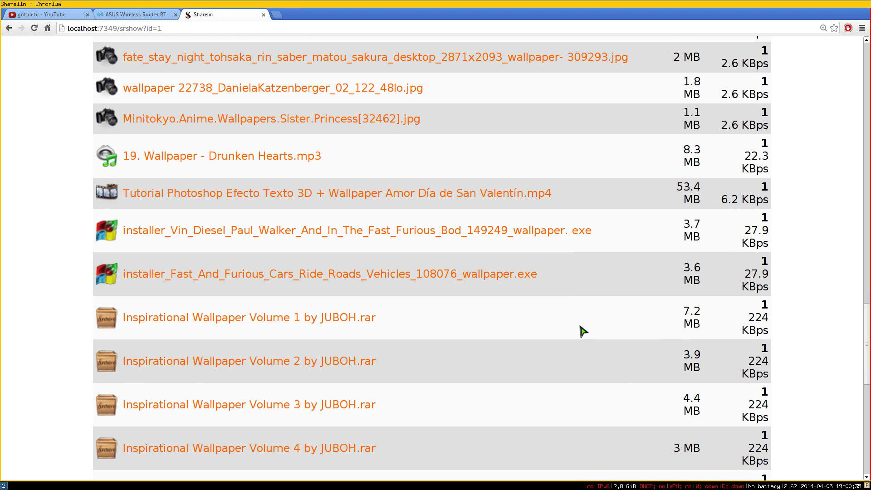
Queue carina_nebel_4-hd-wallpaper-kostenlos--1600x1200.jpg for download and view the Downloads list.
mouse_move(303, 323)
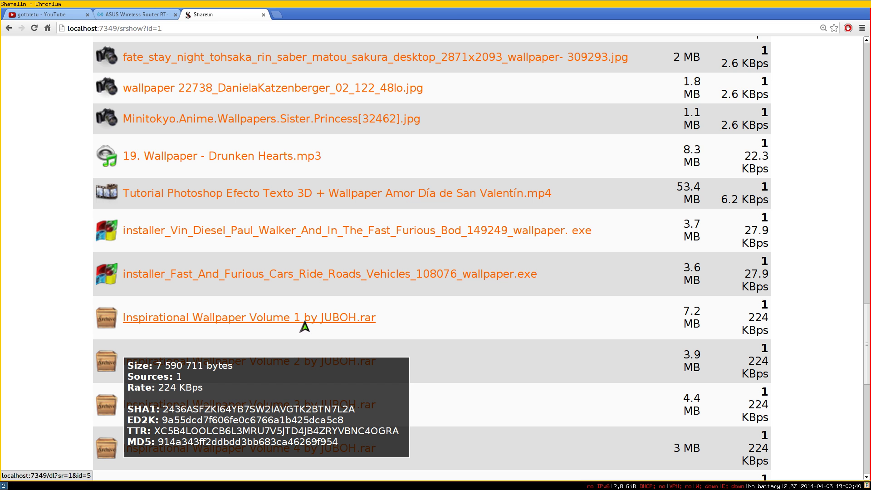
scroll(517, 323, down, 4)
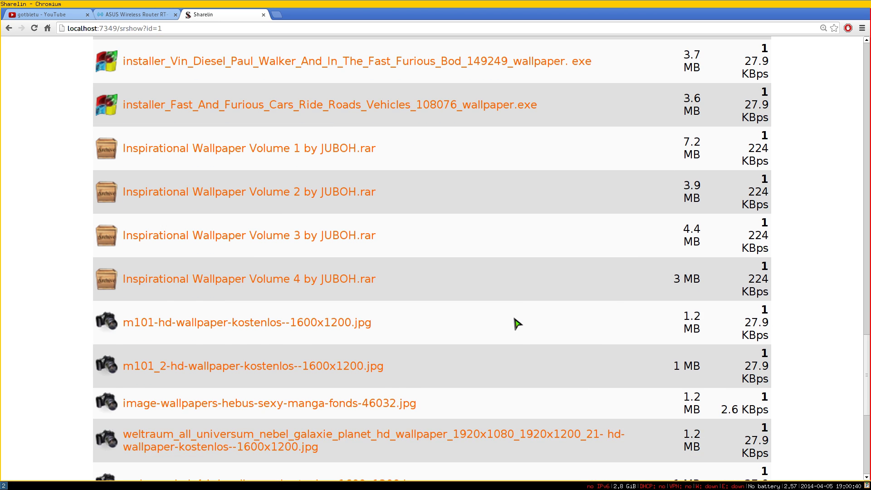
scroll(517, 323, down, 5)
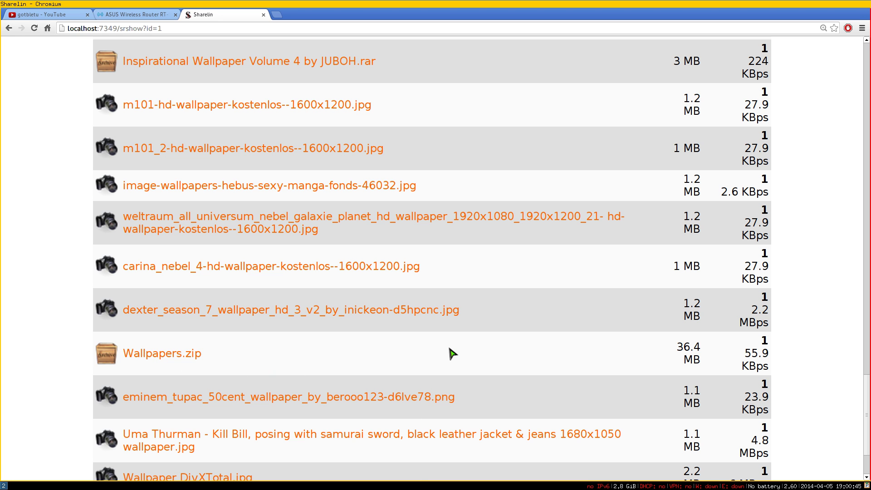
click(368, 268)
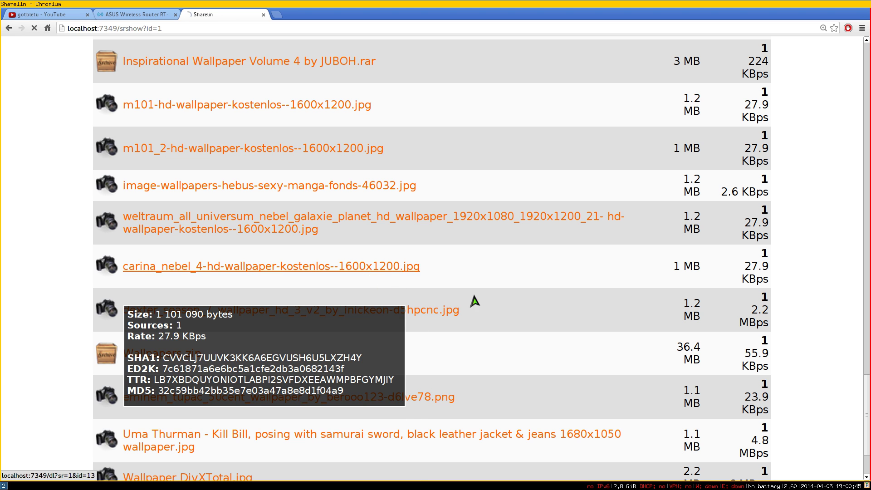
drag(867, 367, 596, 115)
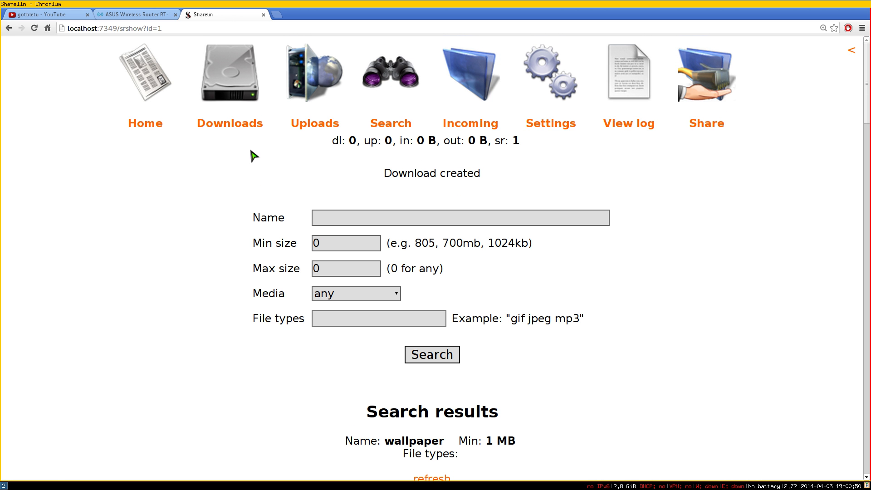
click(242, 129)
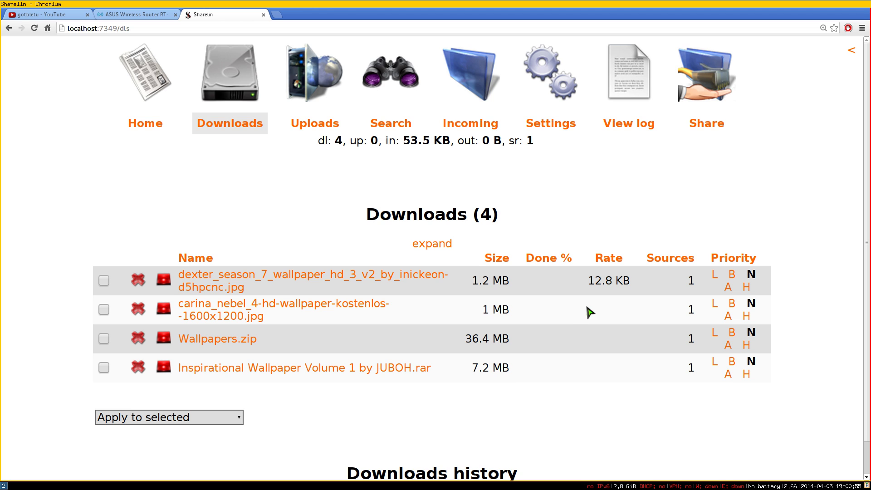
Check the first download's transfer rate and zoom out with Ctrl+- so each download fits one line.
drag(627, 280, 595, 280)
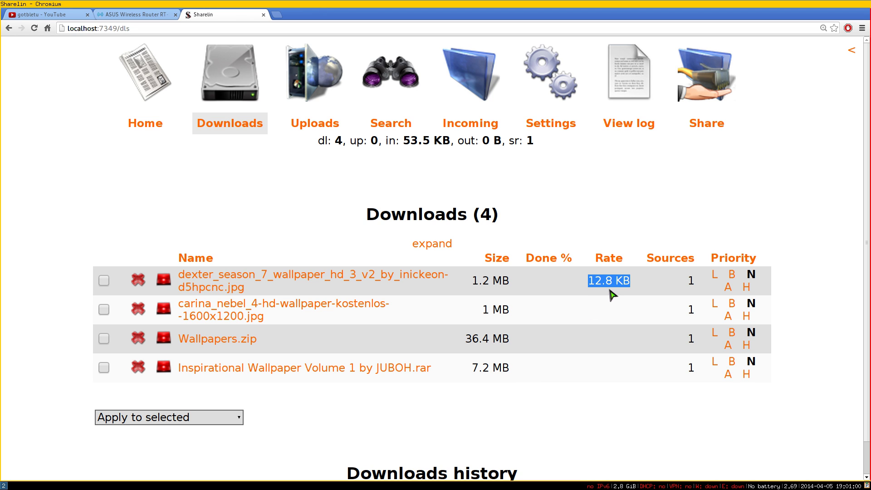
click(667, 317)
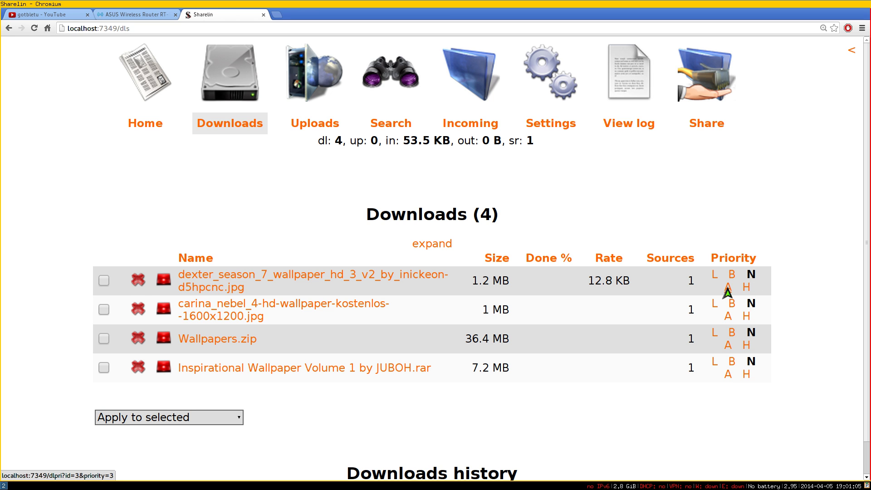
key(ctrl+minus)
key(ctrl+minus)
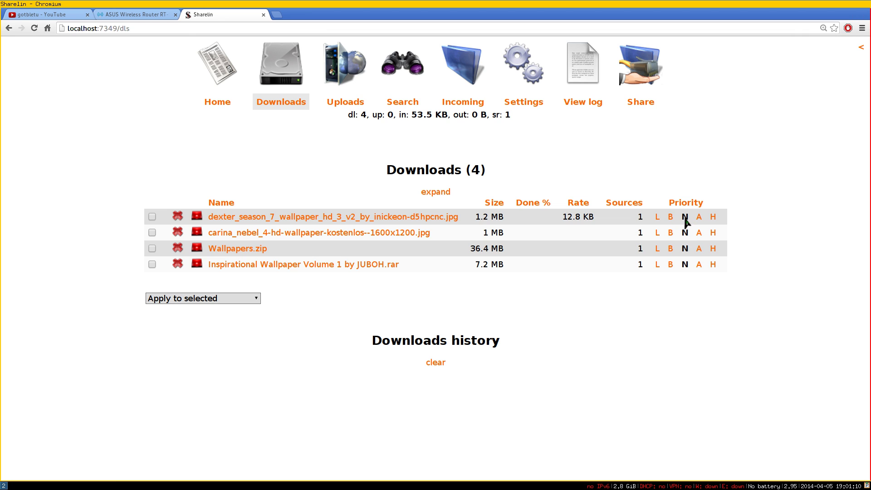
drag(685, 220, 686, 232)
click(686, 252)
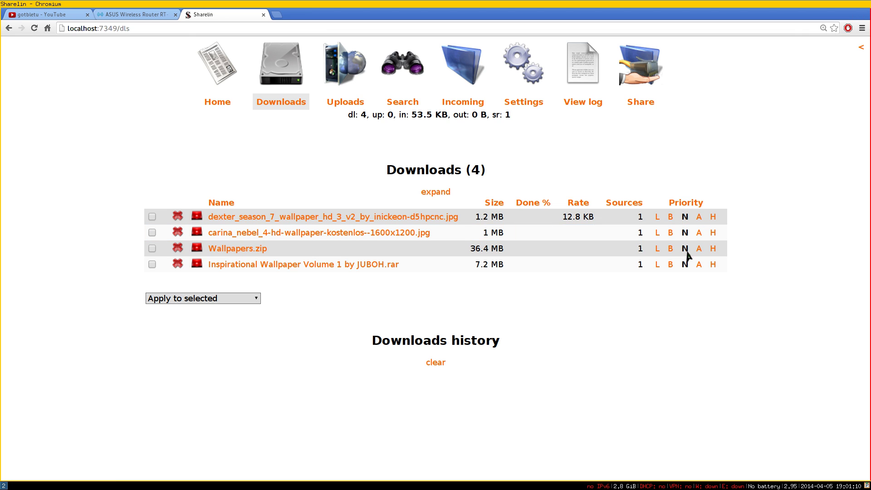
Give the dexter_season_7 wallpaper download High priority and review the progress figures.
click(713, 218)
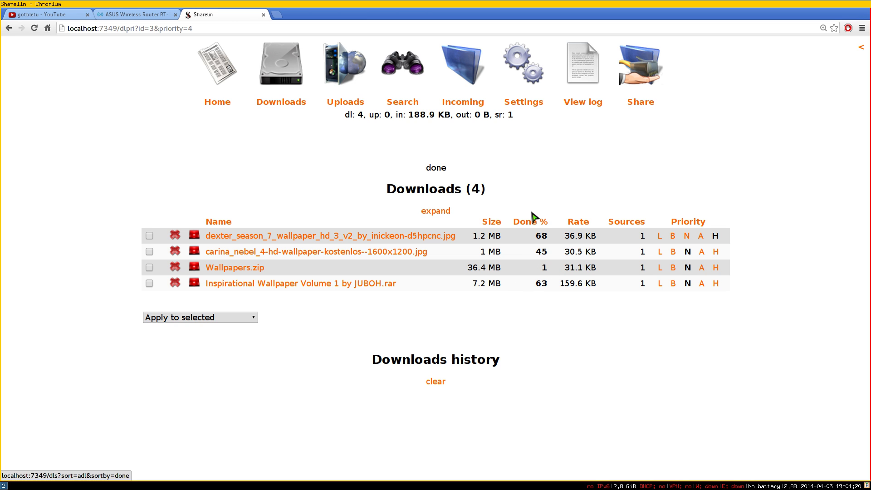
drag(518, 226, 545, 278)
click(549, 297)
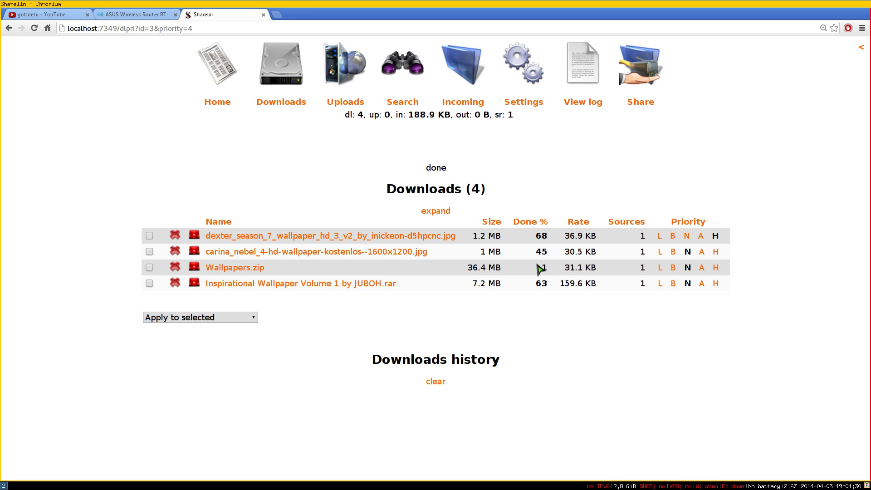
Enlarge the page and try the dexter download's details, backing out of the Bad Id error.
key(ctrl+plus)
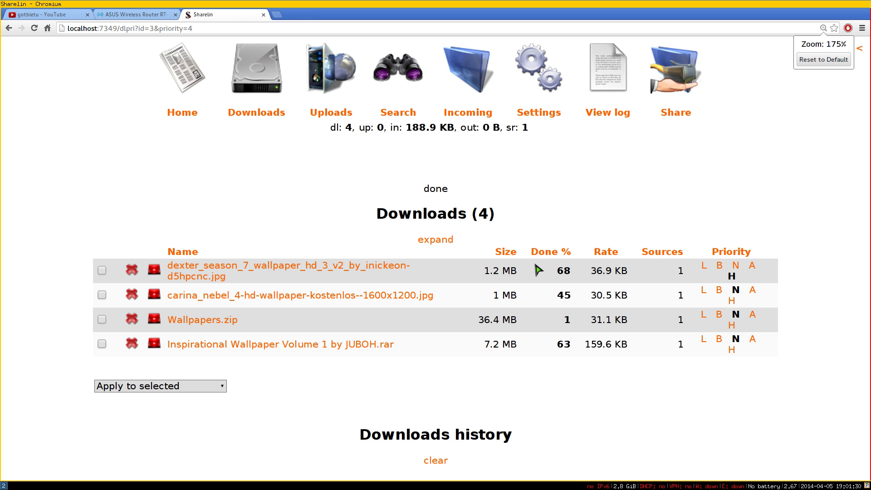
click(325, 269)
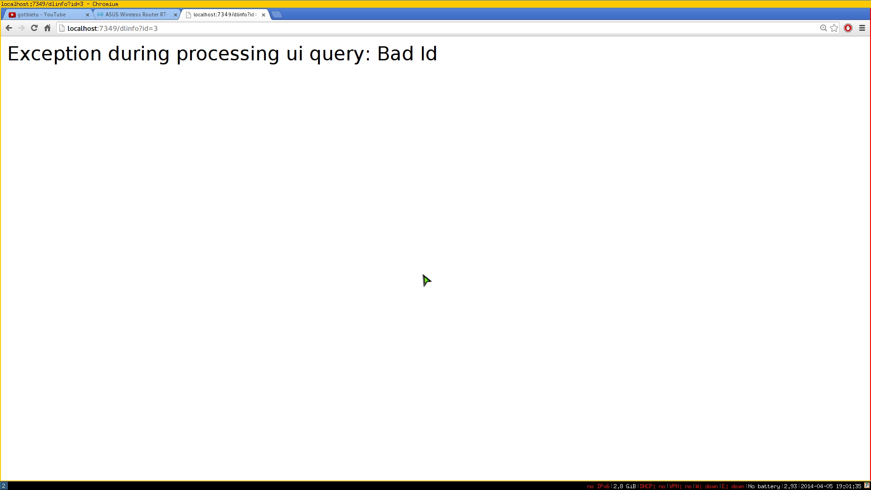
click(10, 29)
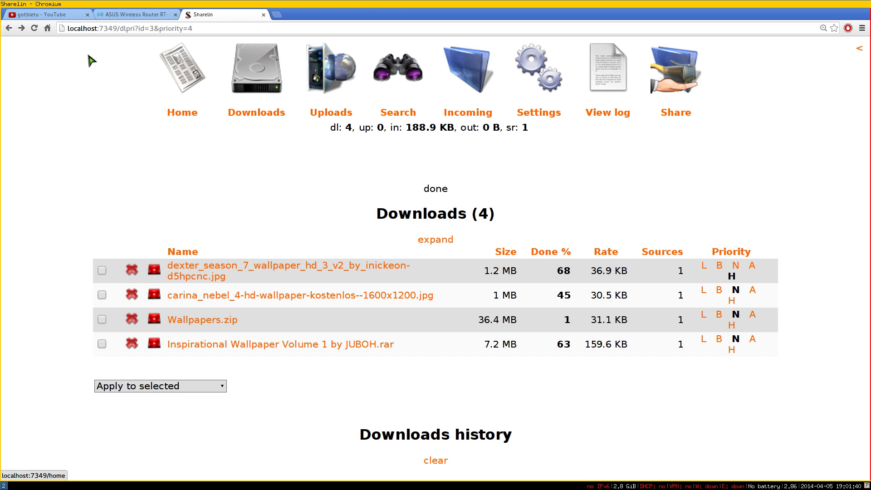
Return to the downloads list and set it to reload automatically every 10 seconds.
click(34, 28)
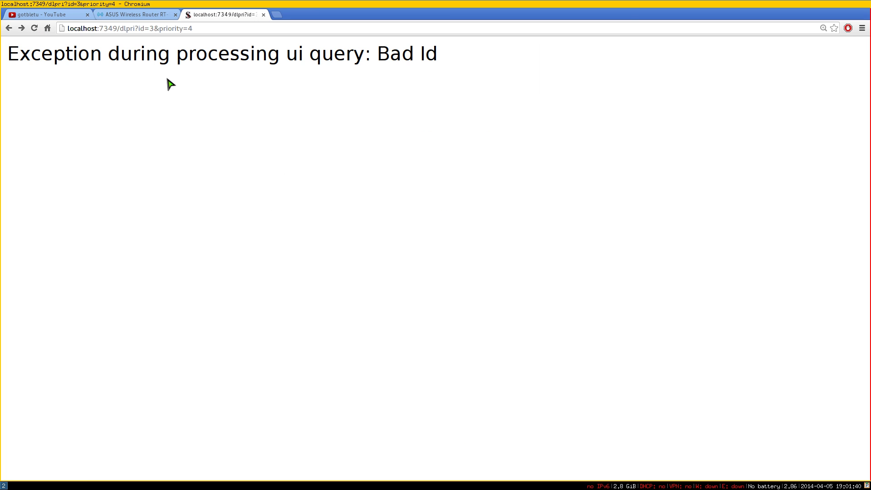
click(9, 29)
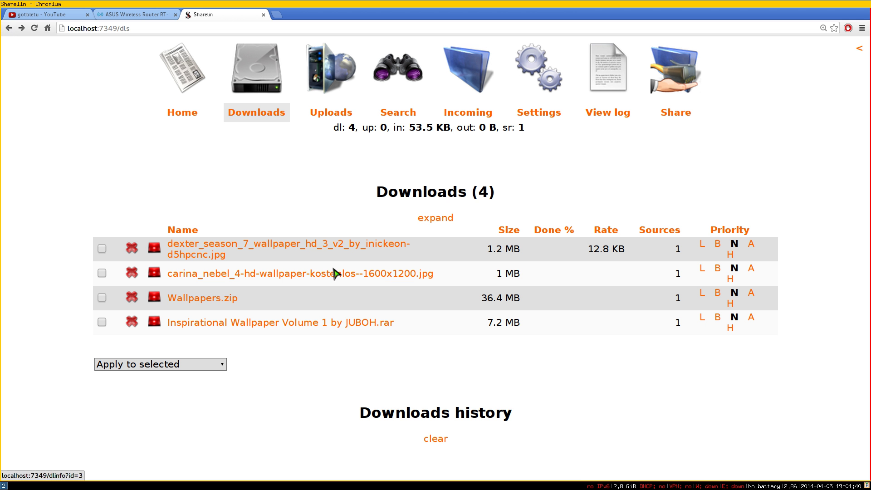
click(858, 49)
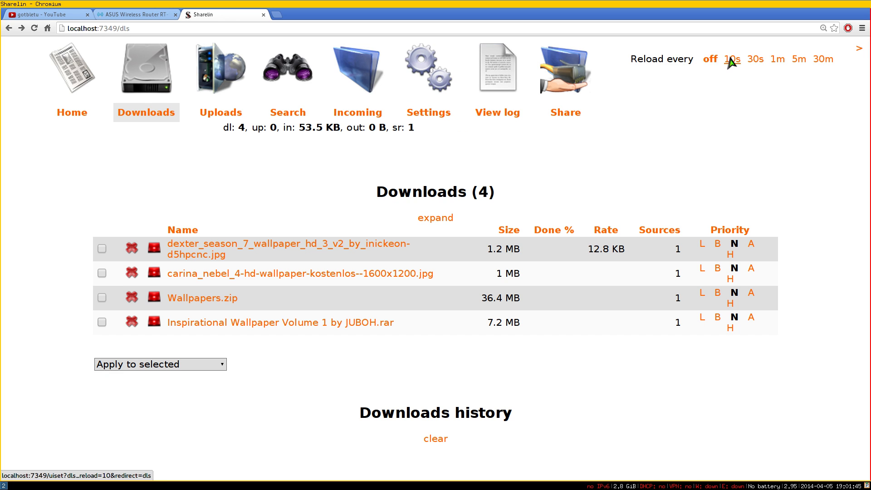
click(731, 61)
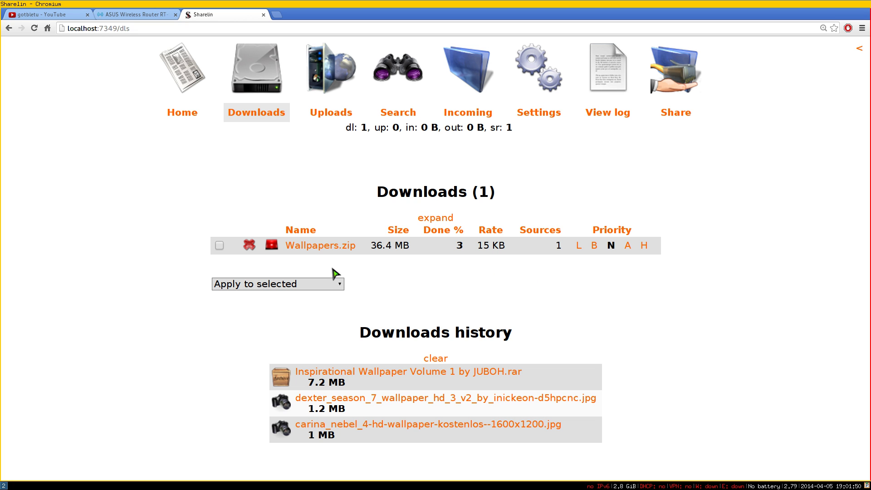
click(345, 248)
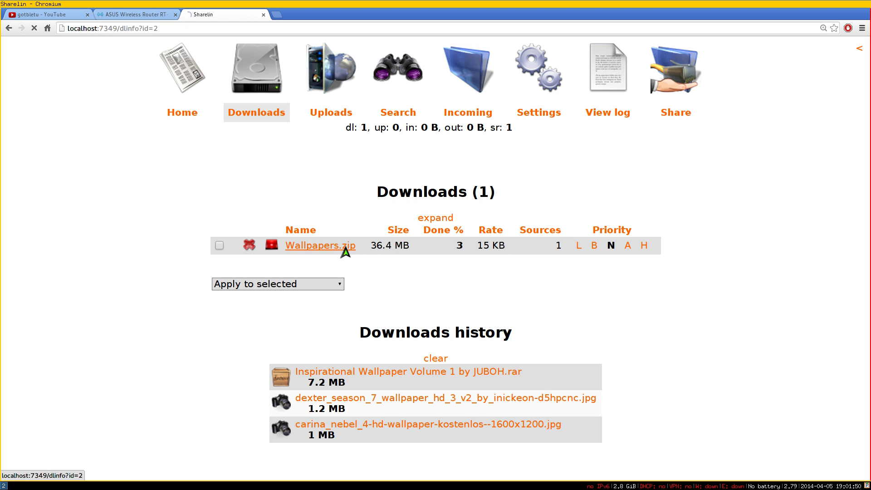
scroll(427, 233, down, 1)
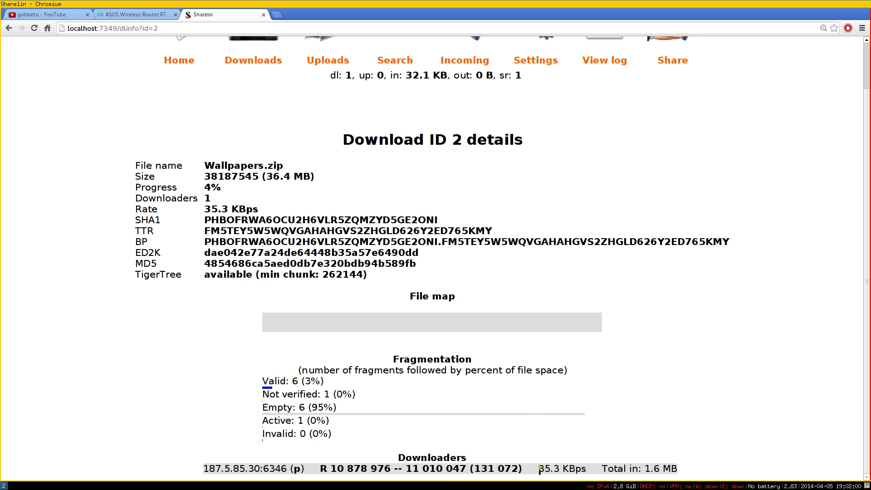
drag(539, 470, 585, 470)
click(9, 29)
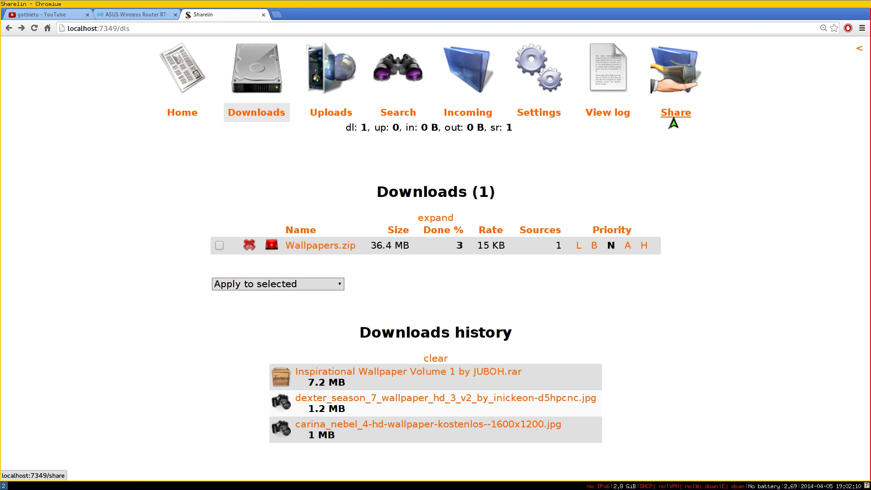
Show the Local share list of 4 files and highlight the Wallpapers.zip, Inspirational, carina and dexter paths.
click(673, 122)
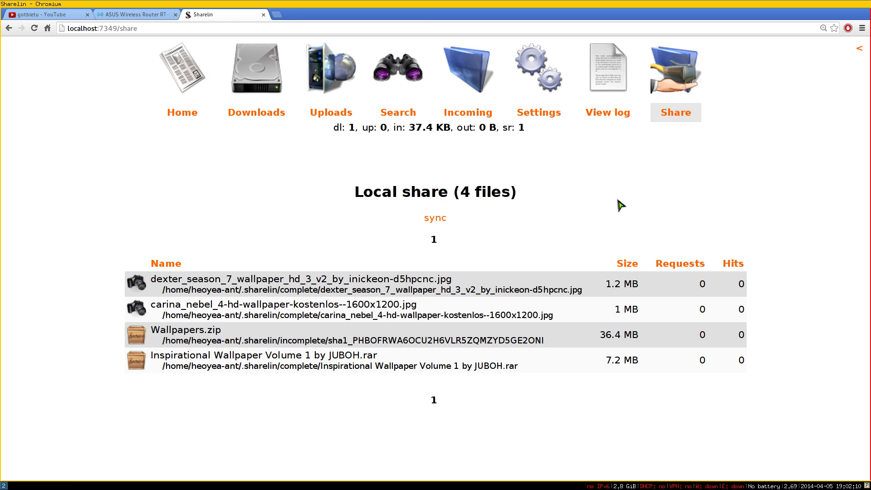
mouse_move(389, 368)
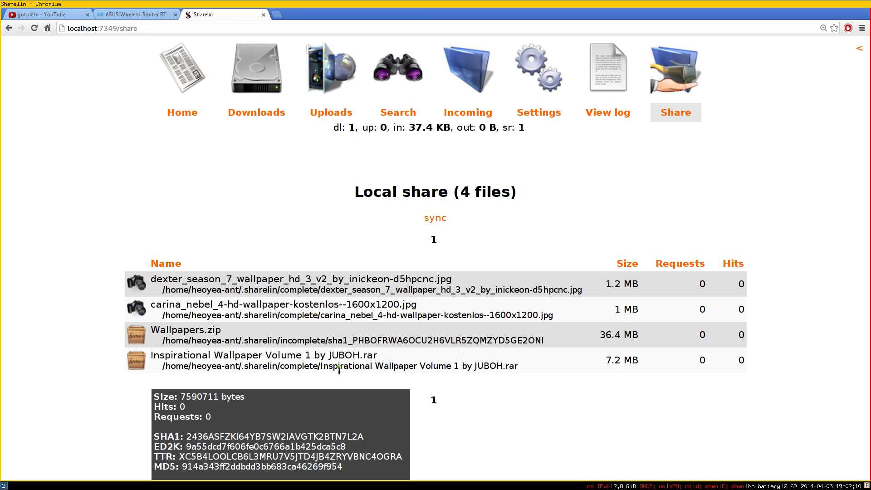
mouse_move(228, 346)
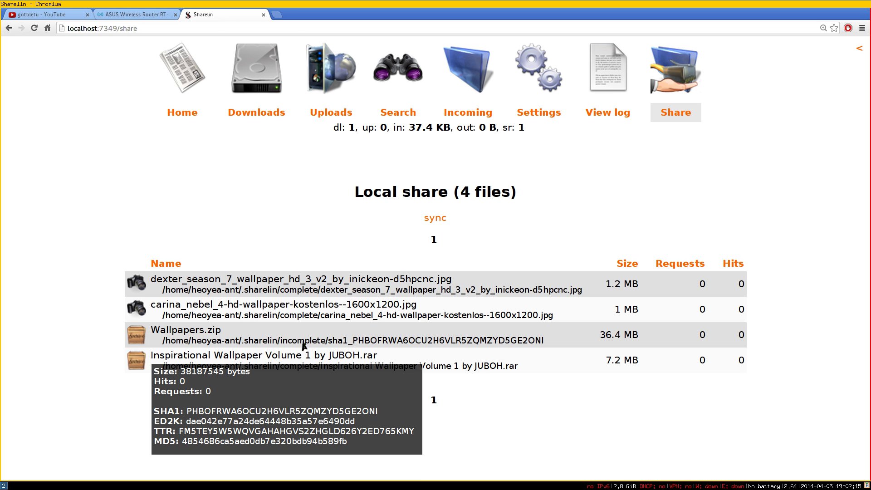
triple_click(304, 341)
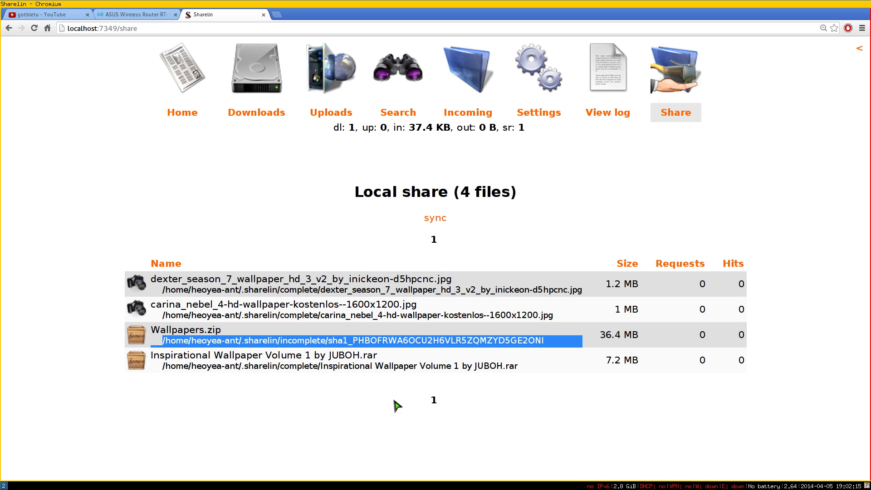
triple_click(303, 367)
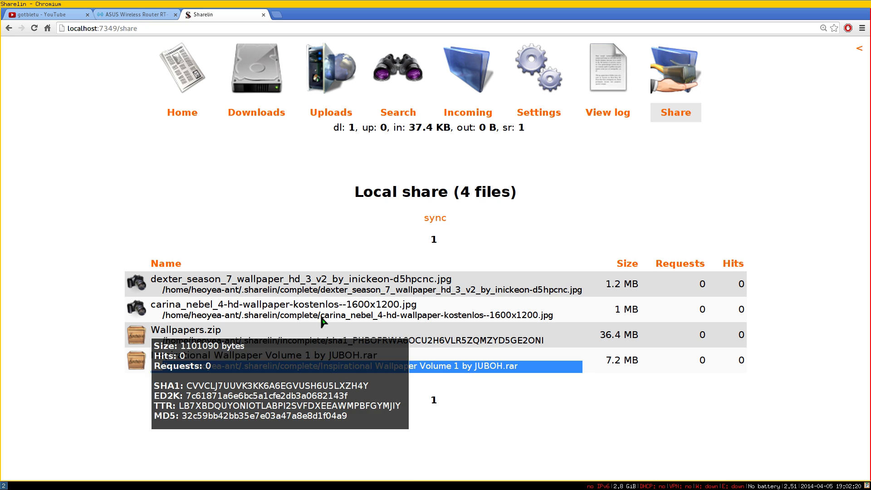
double_click(321, 318)
double_click(314, 293)
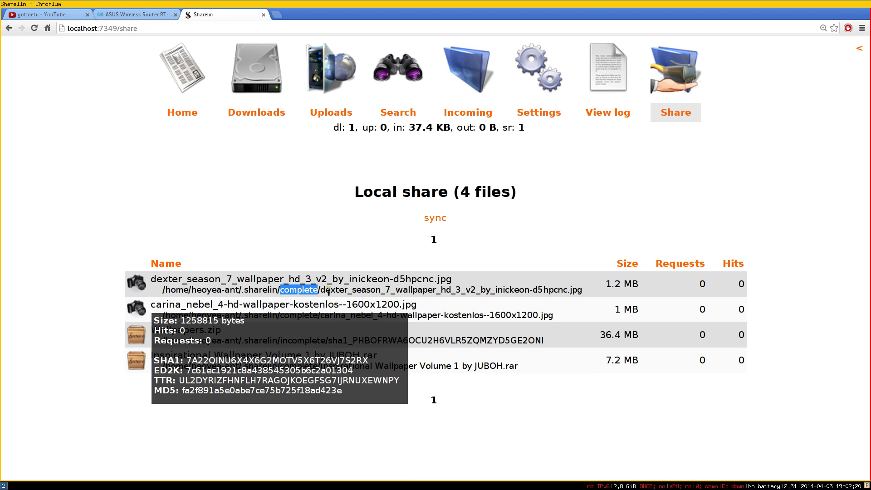
click(329, 291)
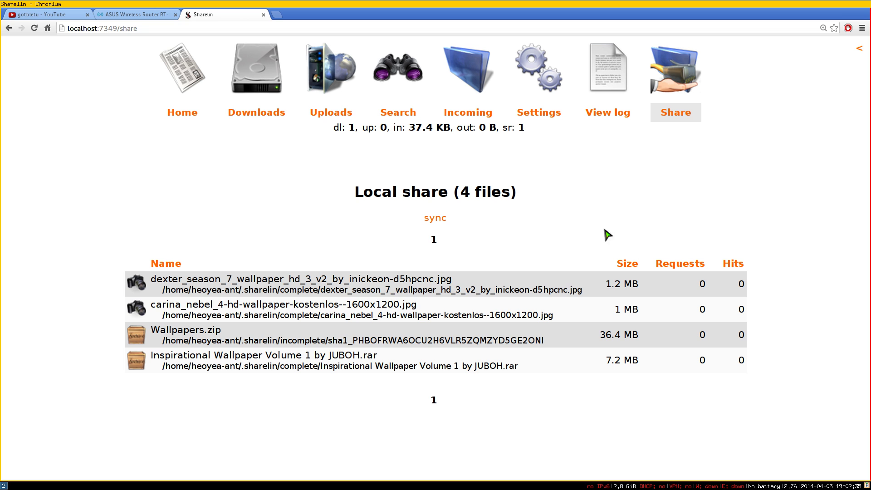
In tmux, stop Sharelin, rerun 'sharelin' once, then stop it again and clear the screen.
key(super+1)
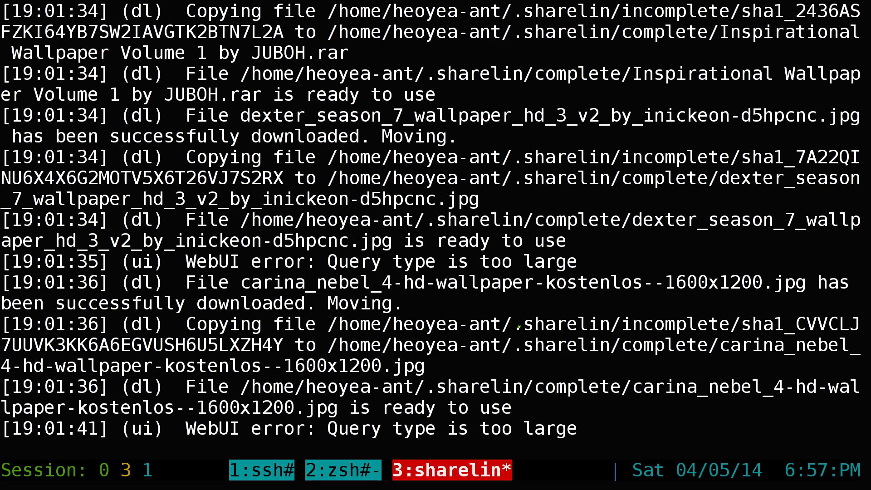
key(ctrl+c)
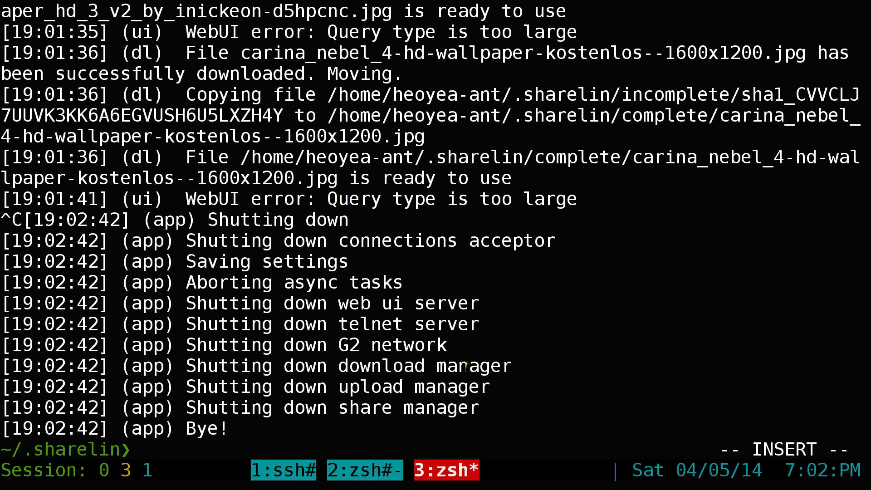
key(ctrl+l)
key(Up)
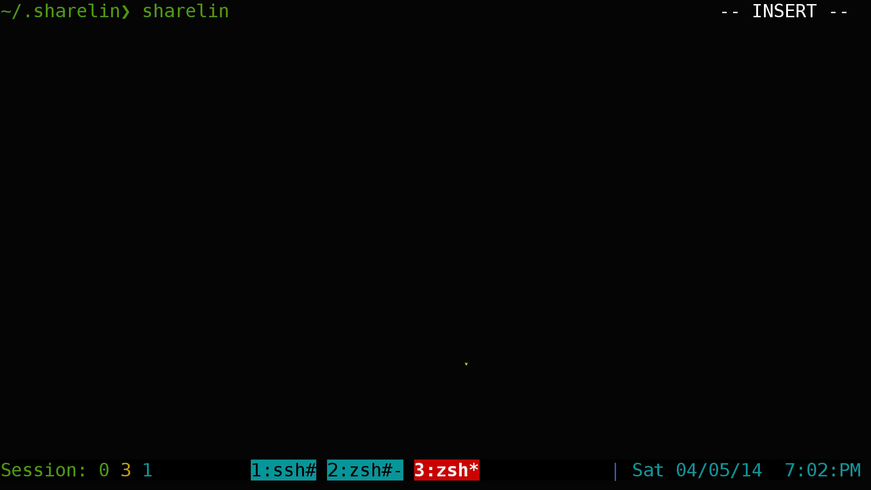
key(Return)
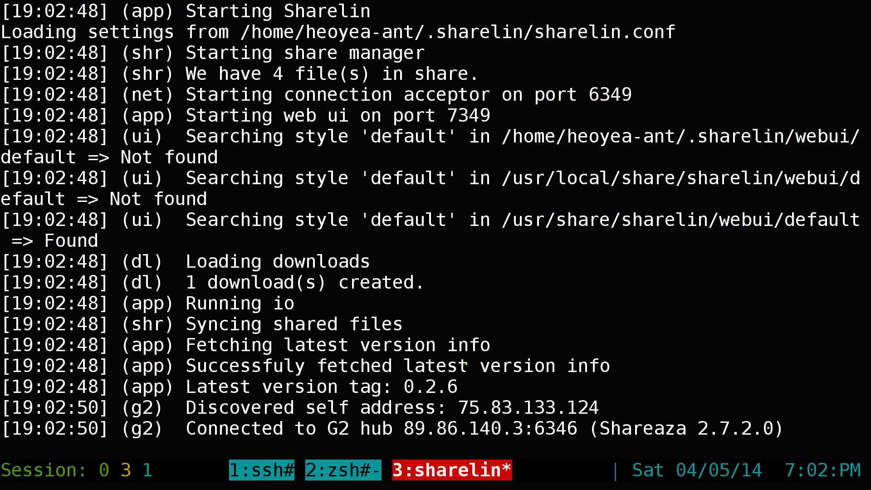
key(ctrl+c)
key(ctrl+l)
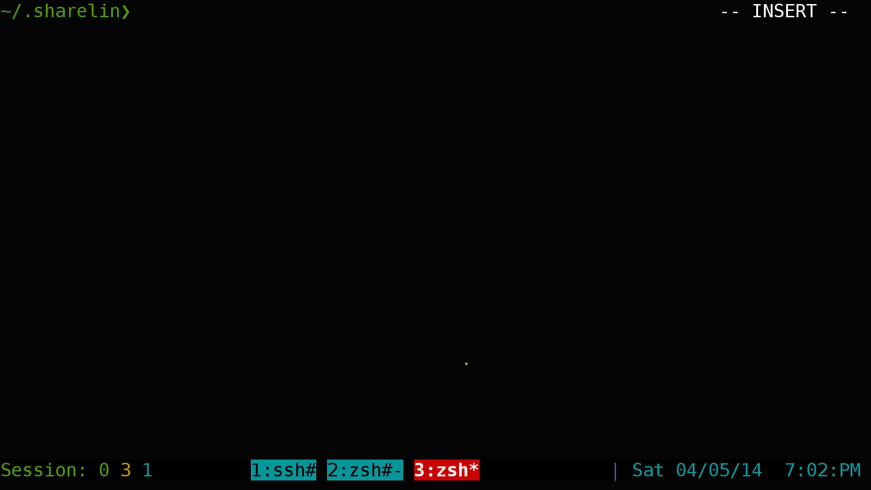
Launch Sharelin as a background daemon with 'sharelin -d' and clear the terminal.
text(sharelin -d)
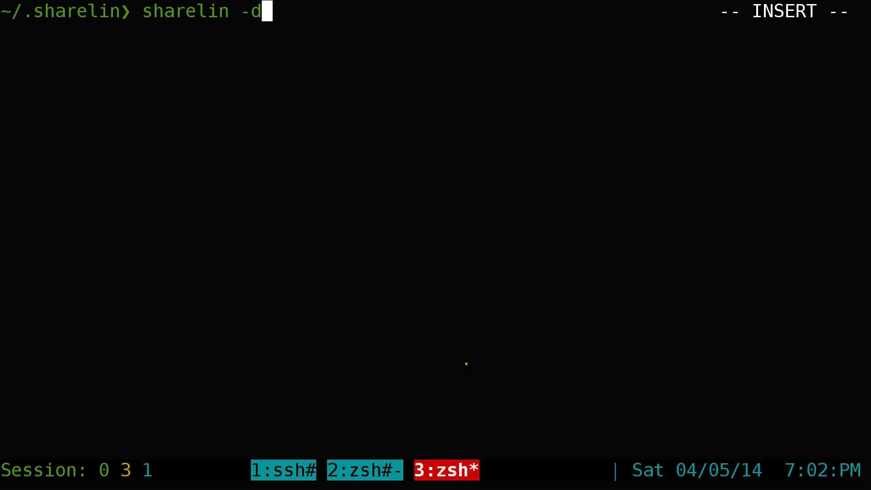
key(Return)
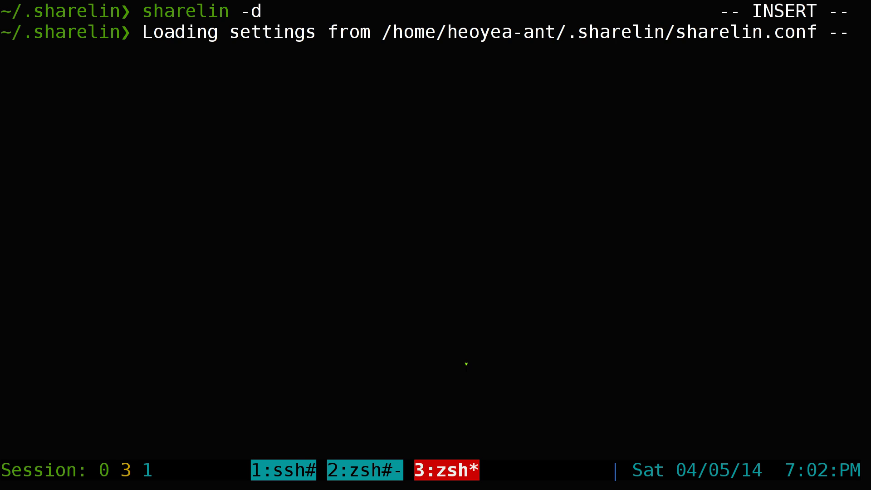
key(ctrl+c)
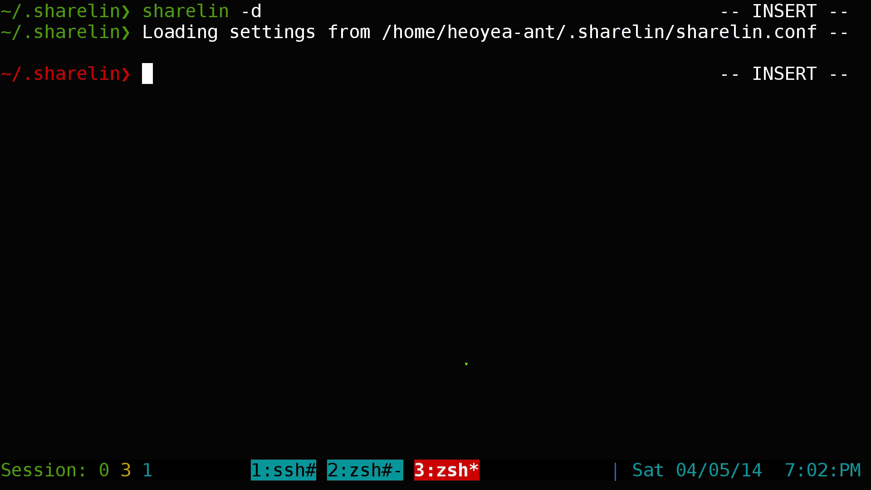
key(ctrl+l)
Confirm in Chromium that the Downloads page still lists Wallpapers.zip, then return to the terminal.
key(super+2)
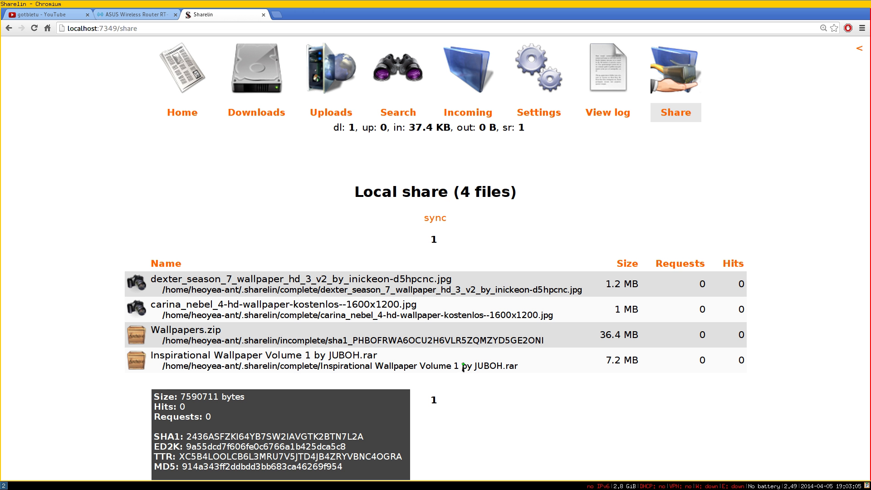
click(189, 117)
click(256, 117)
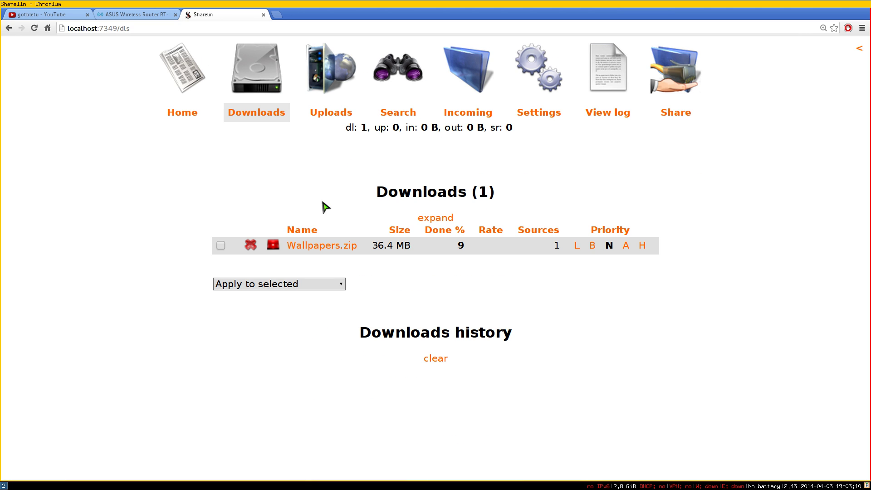
key(super+1)
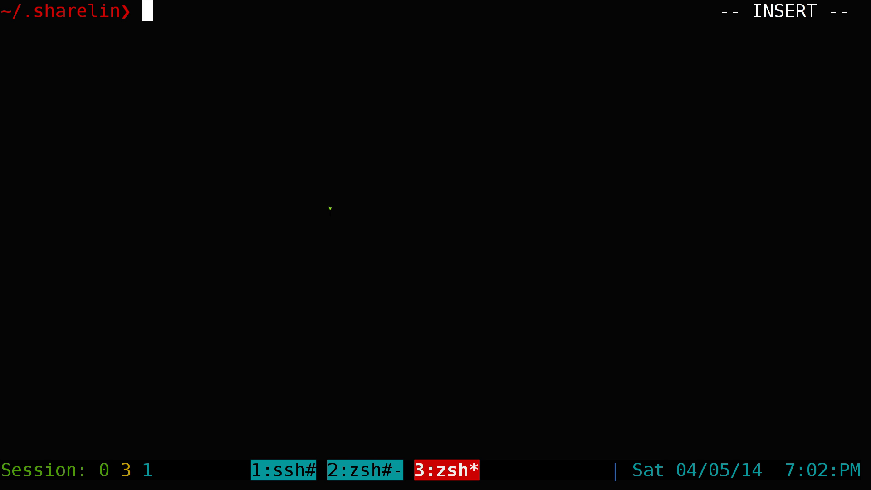
Run 'killall sharelin' and reload localhost:7349/dls to confirm the page no longer loads.
text(killall )
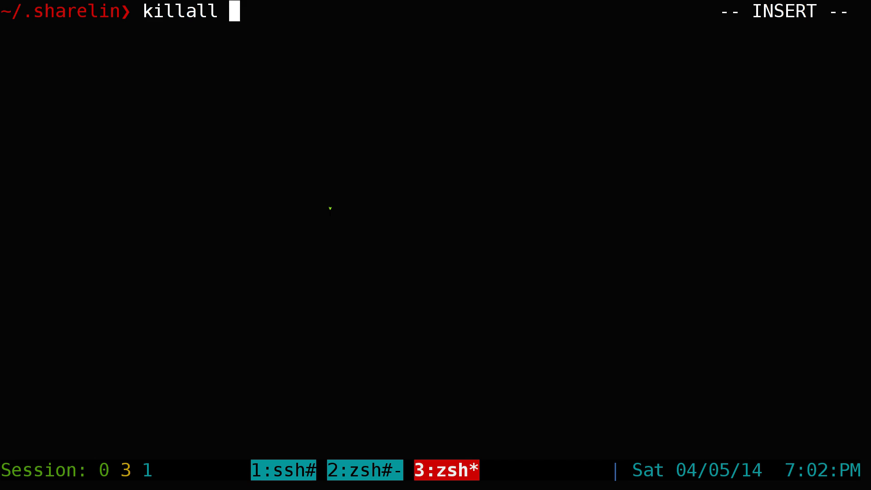
text(sahrel)
key(BackSpace)
key(BackSpace)
key(BackSpace)
key(BackSpace)
key(BackSpace)
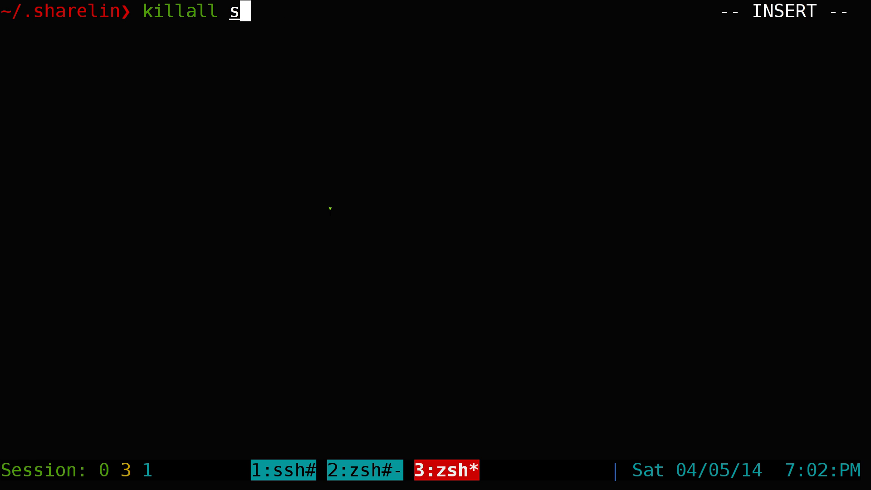
text(hare)
key(BackSpace)
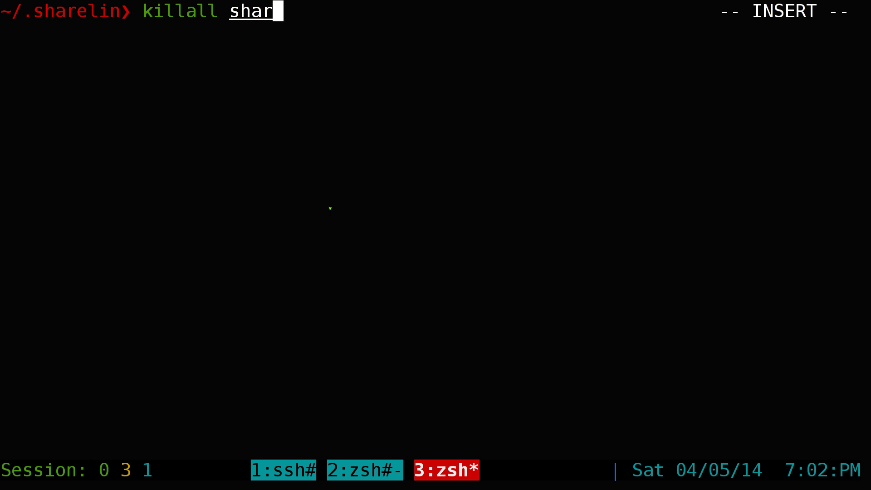
text(elin)
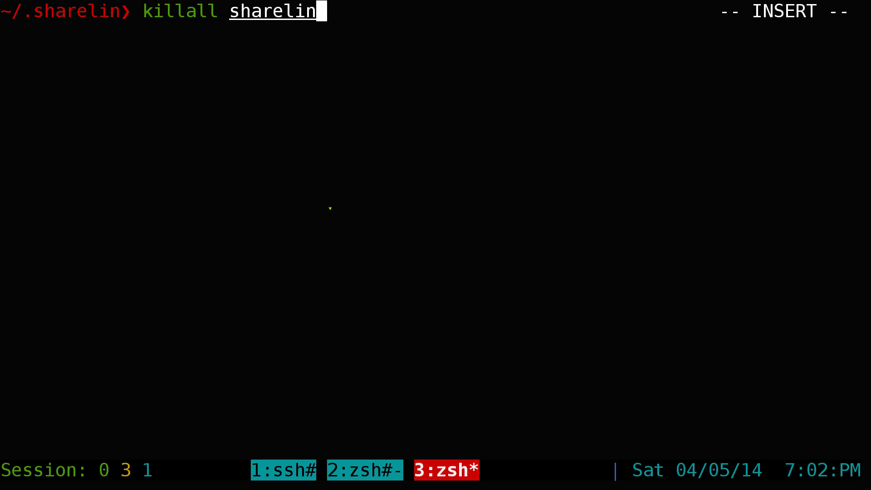
key(Return)
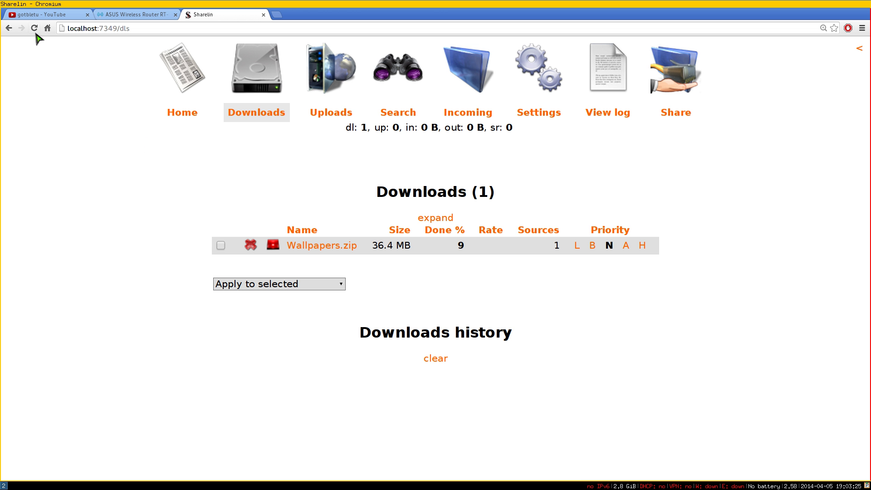
click(34, 29)
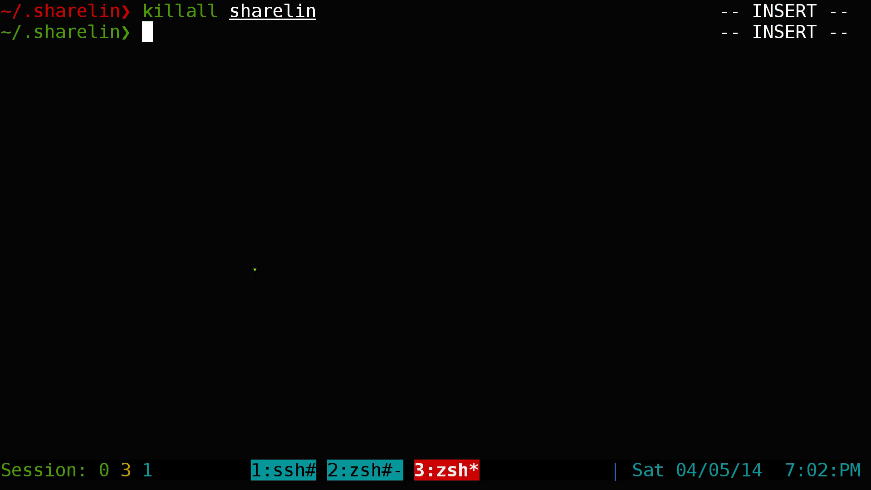
Run 'sharelin -h' and highlight the -d daemon and -c configure options in the help output.
text(sharelin -d)
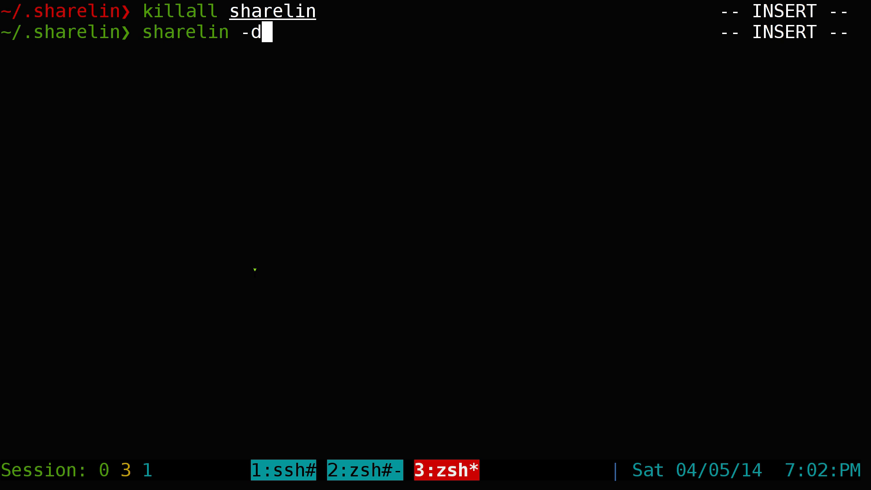
key(BackSpace)
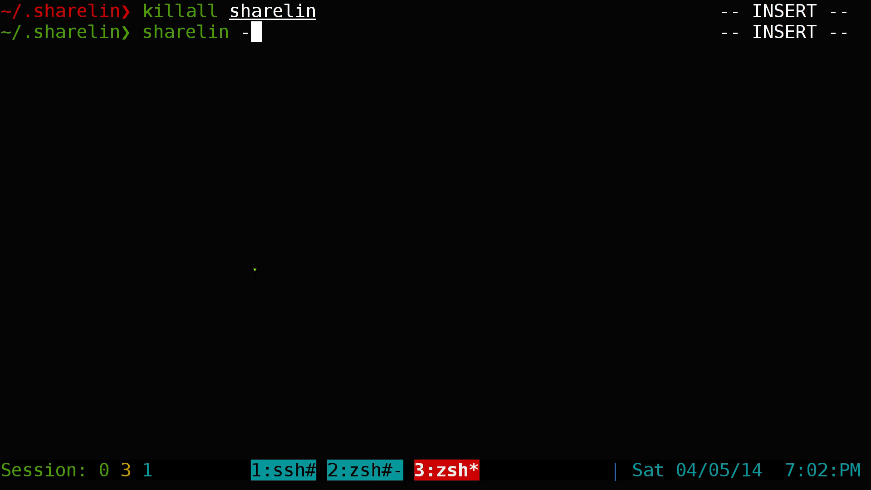
text(h)
key(Return)
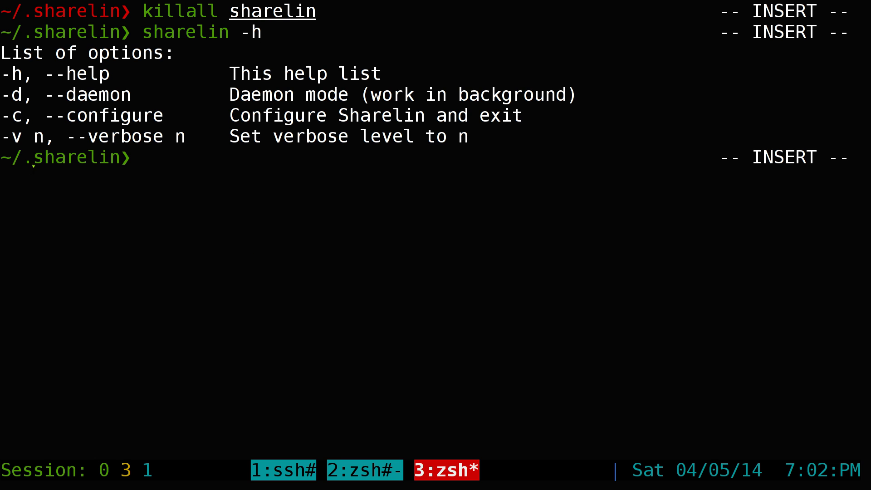
drag(4, 93, 131, 93)
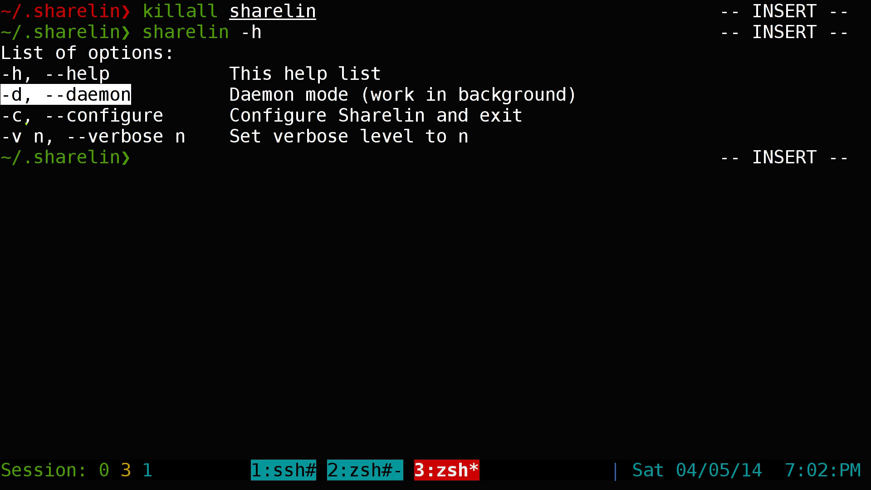
drag(2, 114, 169, 115)
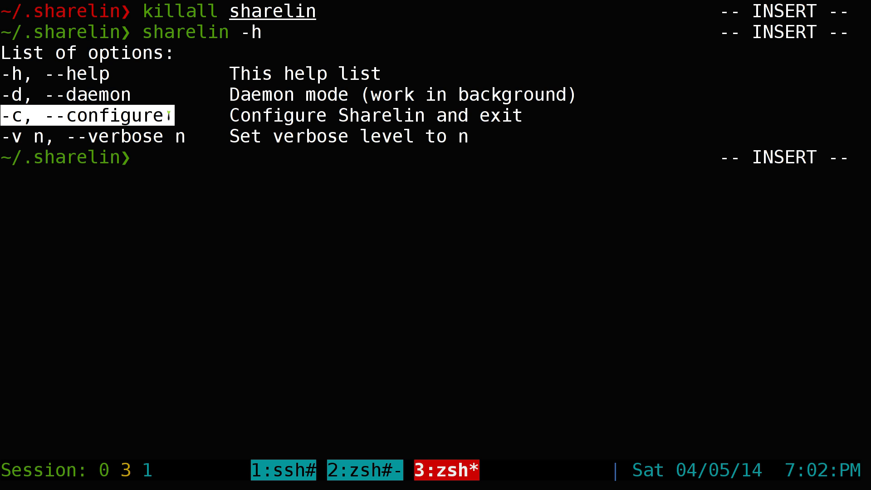
click(169, 114)
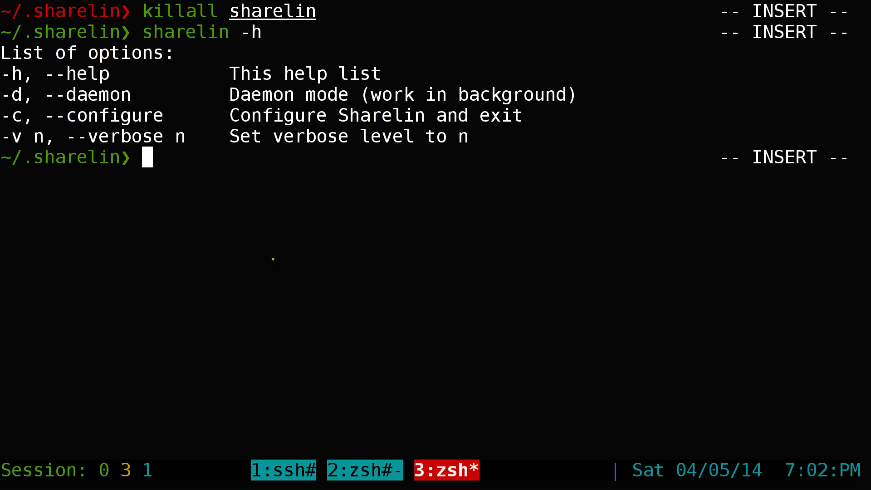
key(alt+Tab)
key(alt+Tab)
Restart with 'sharelin -d' and reload the Downloads page, which lists Wallpapers.zip at 9%.
key(Up)
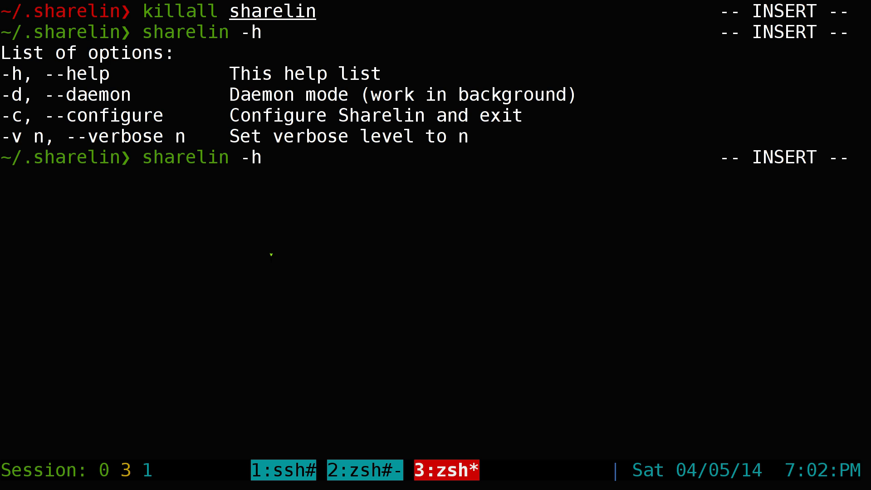
key(BackSpace)
text(d)
key(Return)
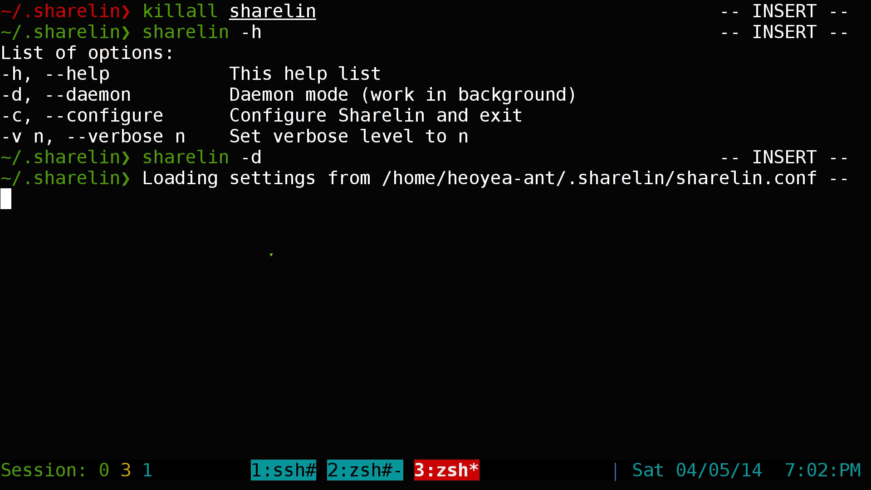
key(super+2)
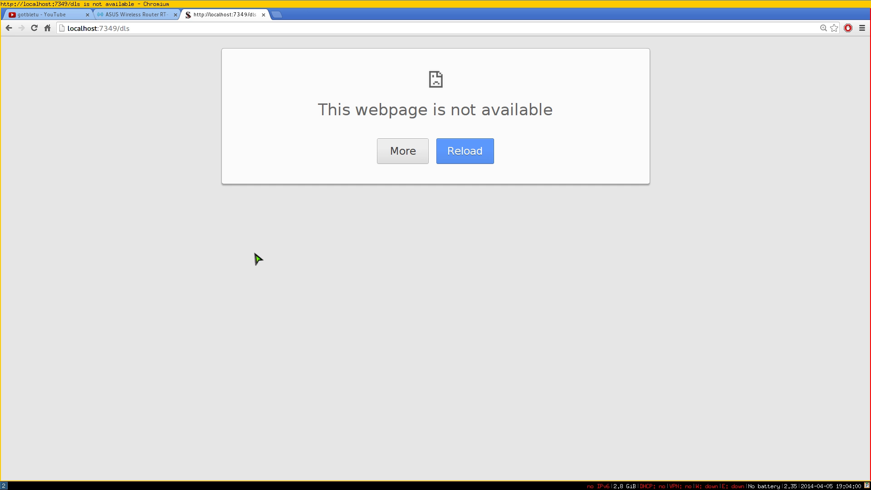
click(34, 28)
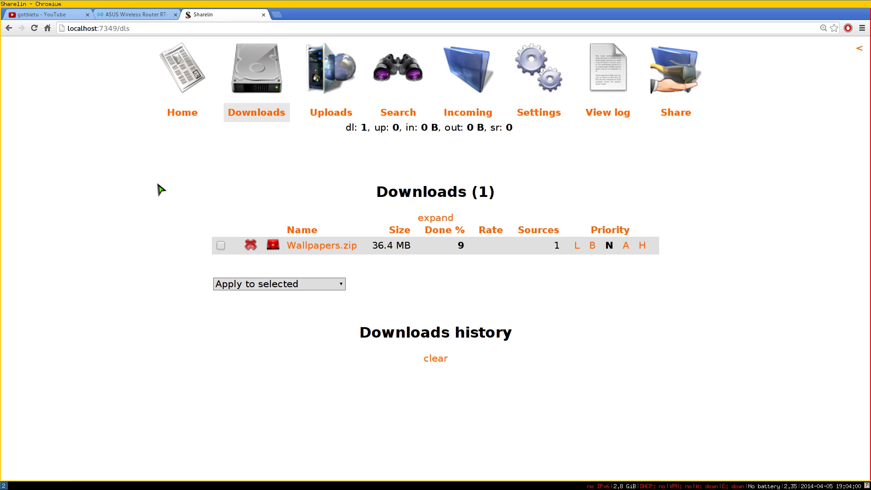